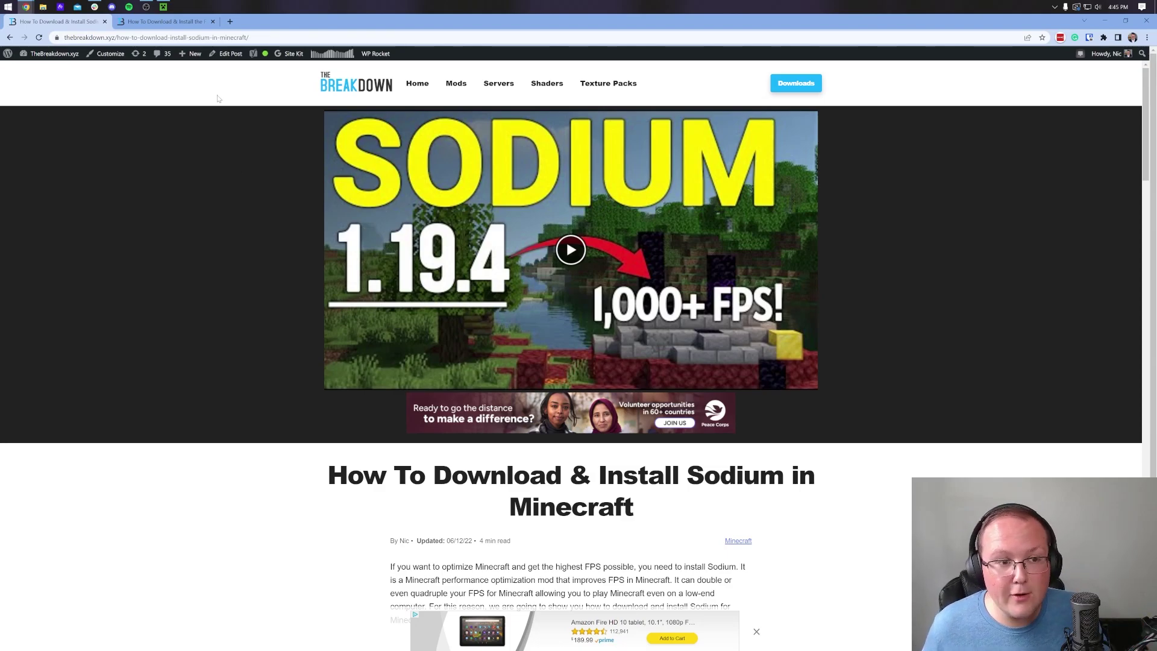
Look over the Sodium and Fabric Mod Loader installation articles, including the Sodium download link and the Fabric installation step.
left_click(164, 21)
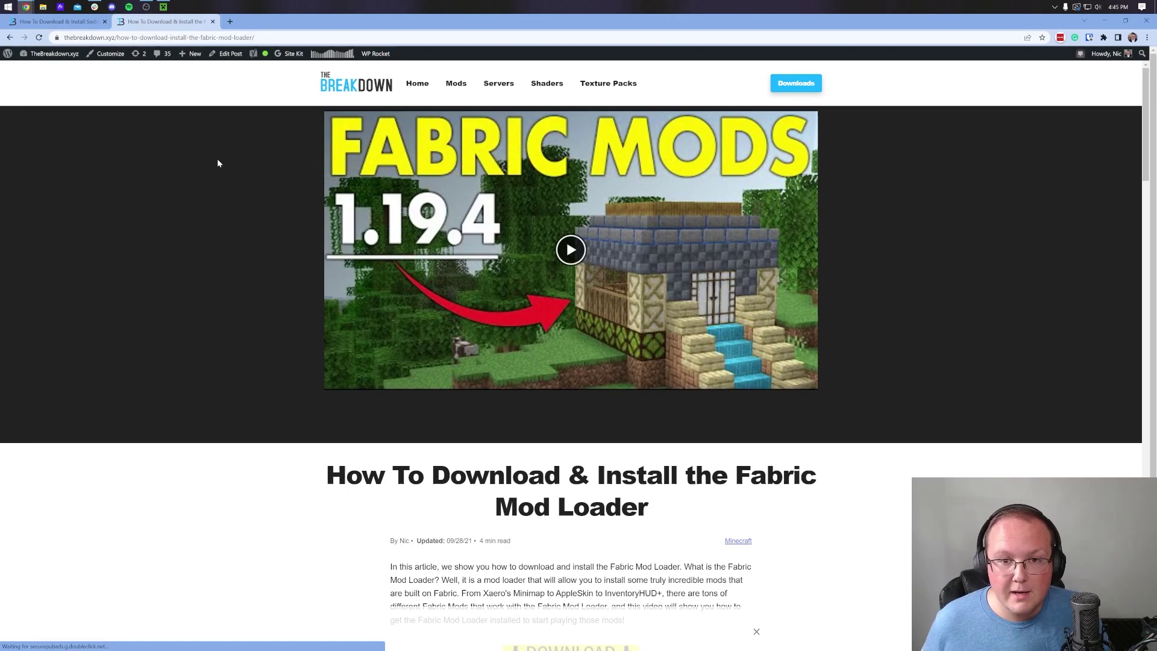
left_click(58, 21)
scroll(197, 211, "down", 10)
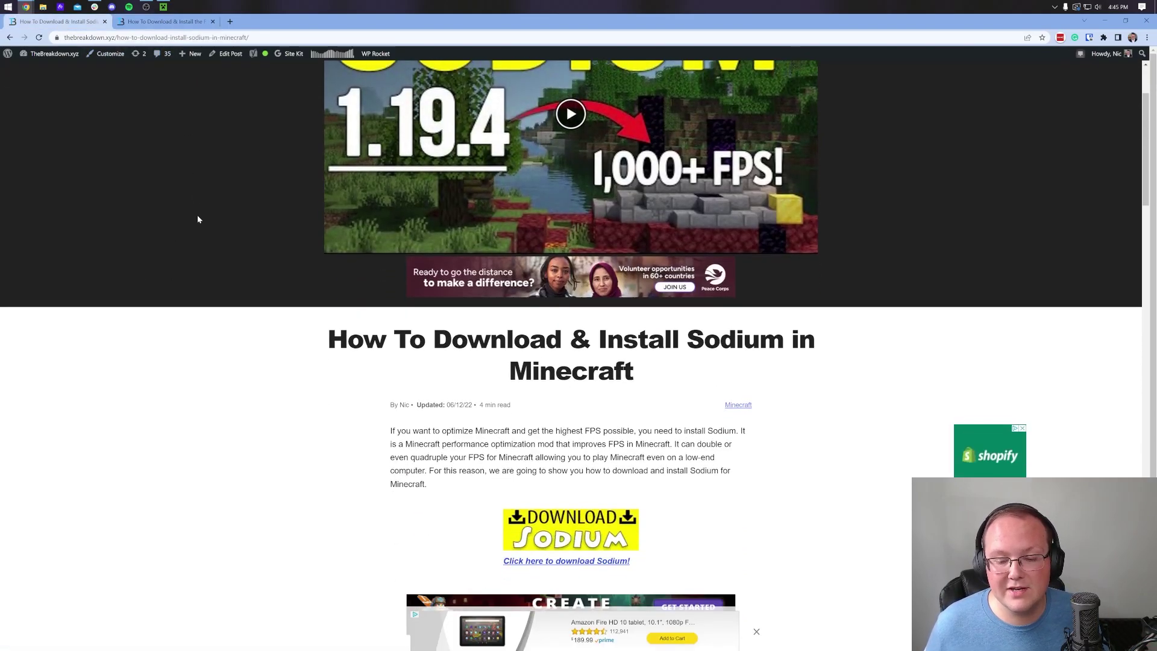
scroll(197, 219, "down", 2)
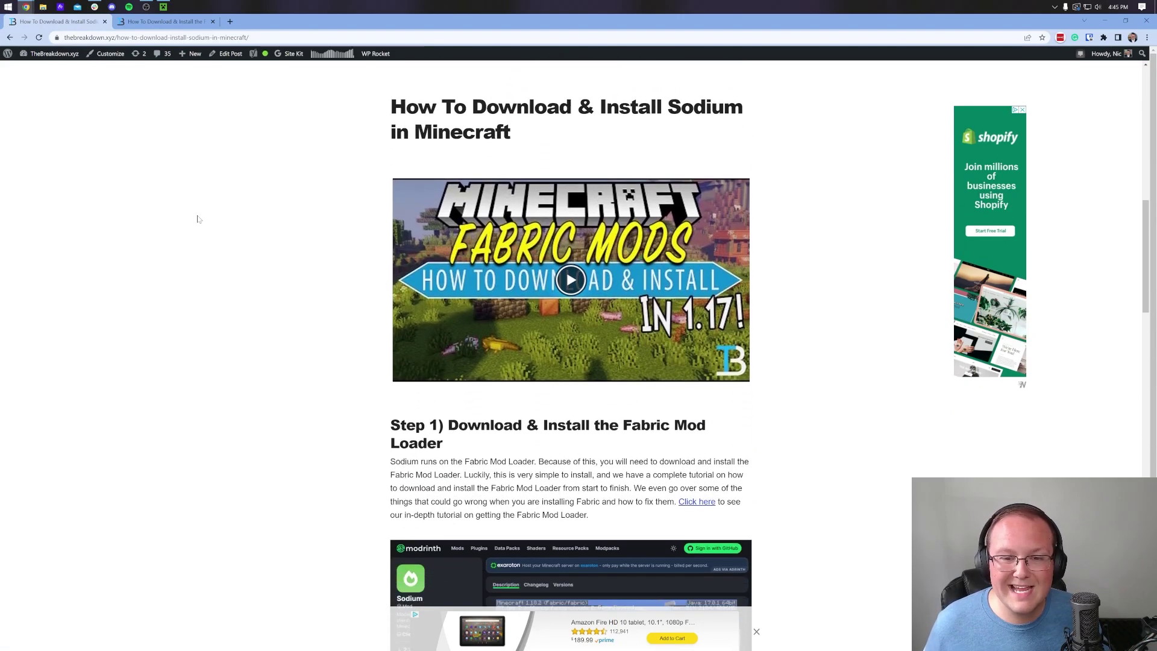
scroll(196, 218, "up", 3)
scroll(197, 219, "up", 10)
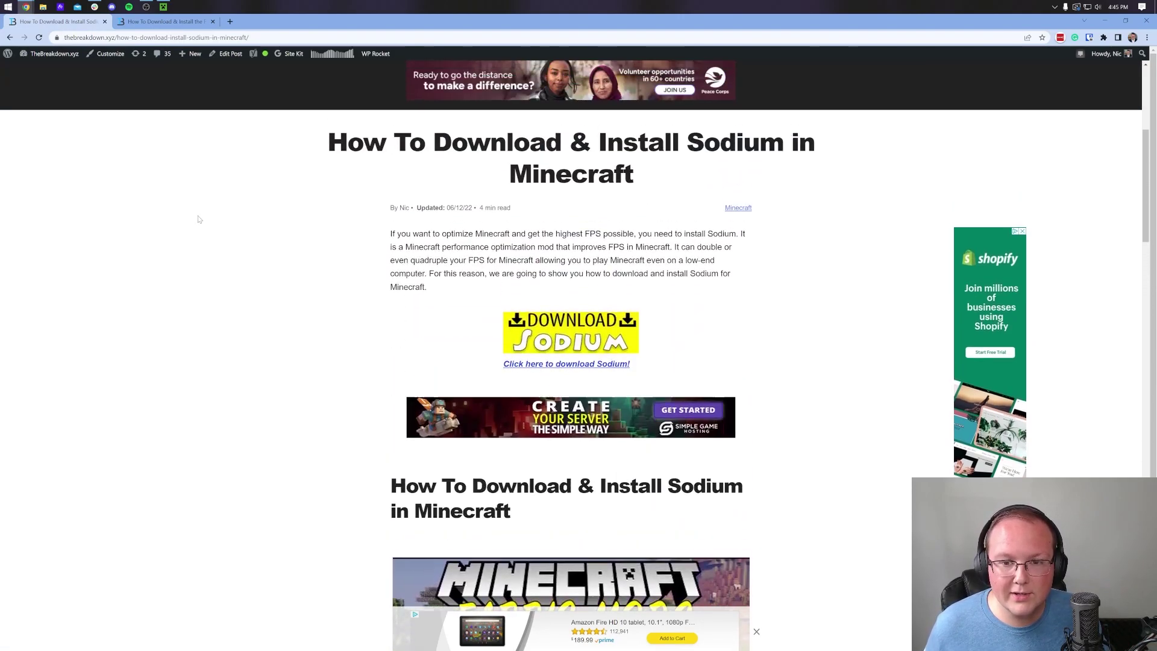
key("ctrl+Tab")
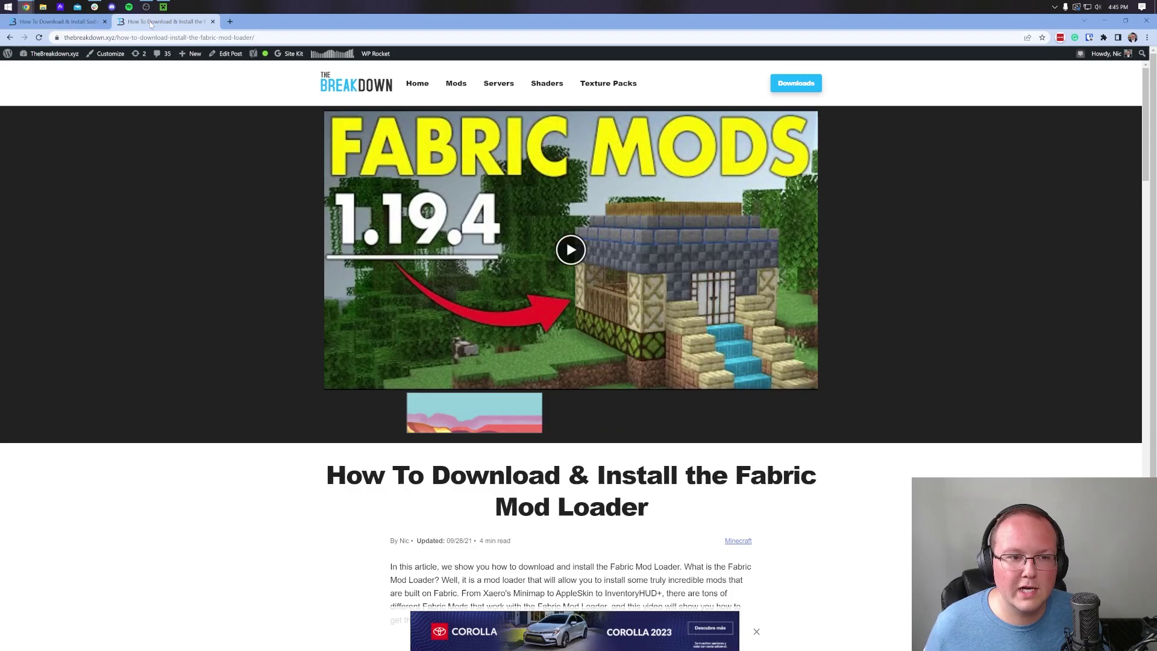
left_click(58, 23)
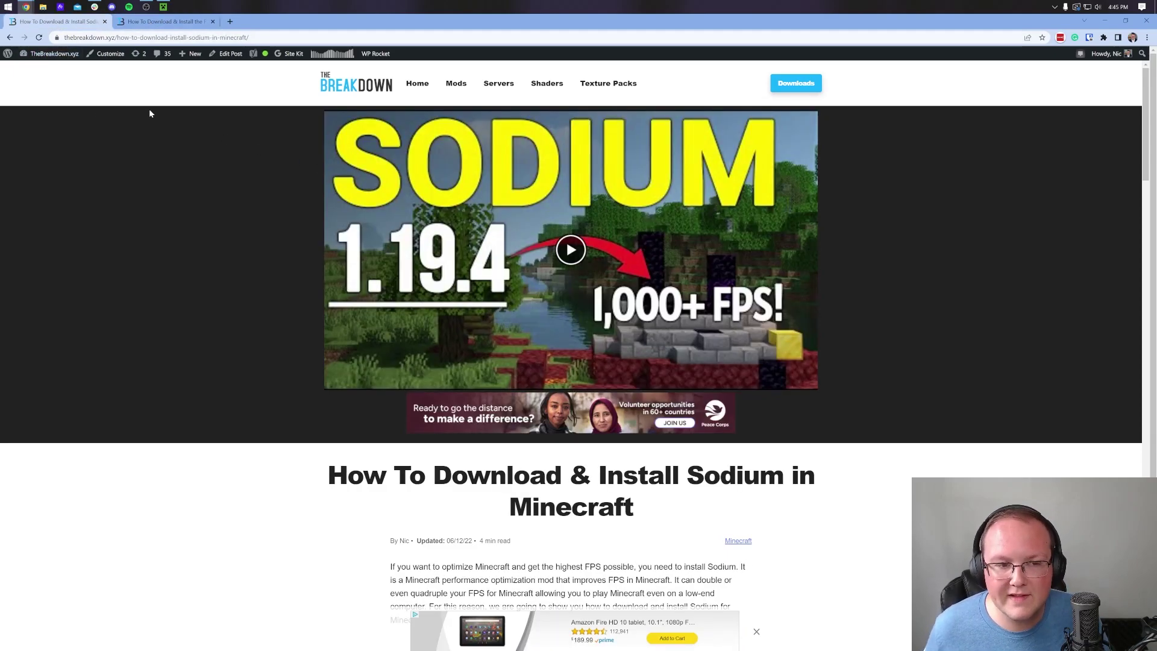
scroll(235, 330, "down", 5)
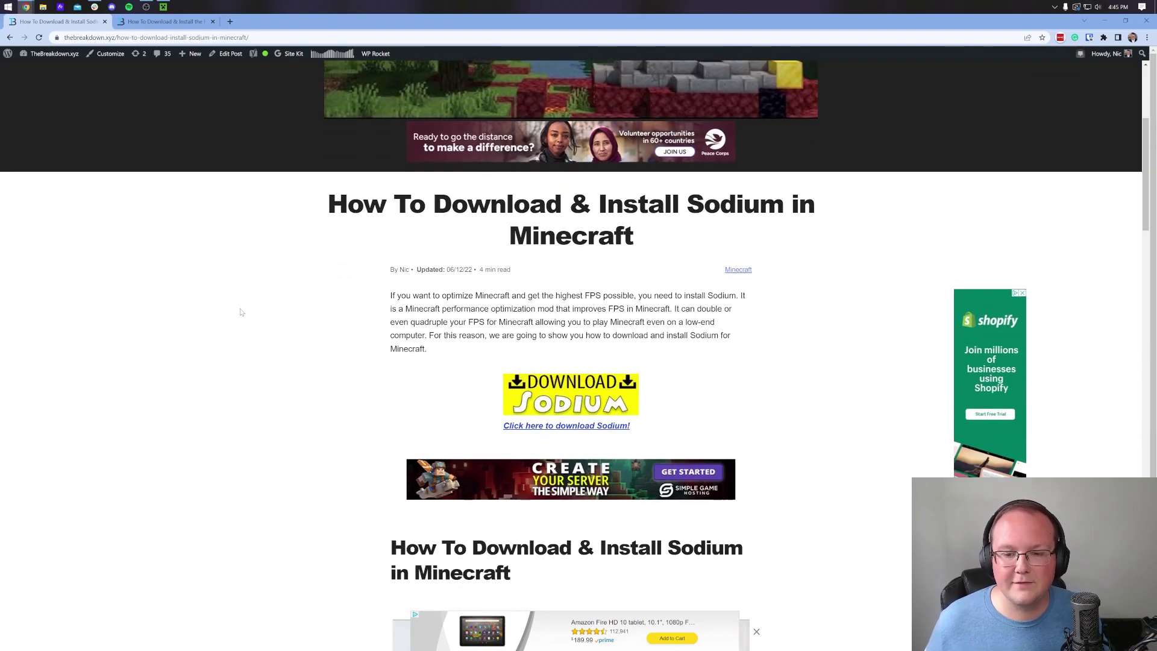
scroll(238, 313, "down", 3)
scroll(240, 314, "up", 8)
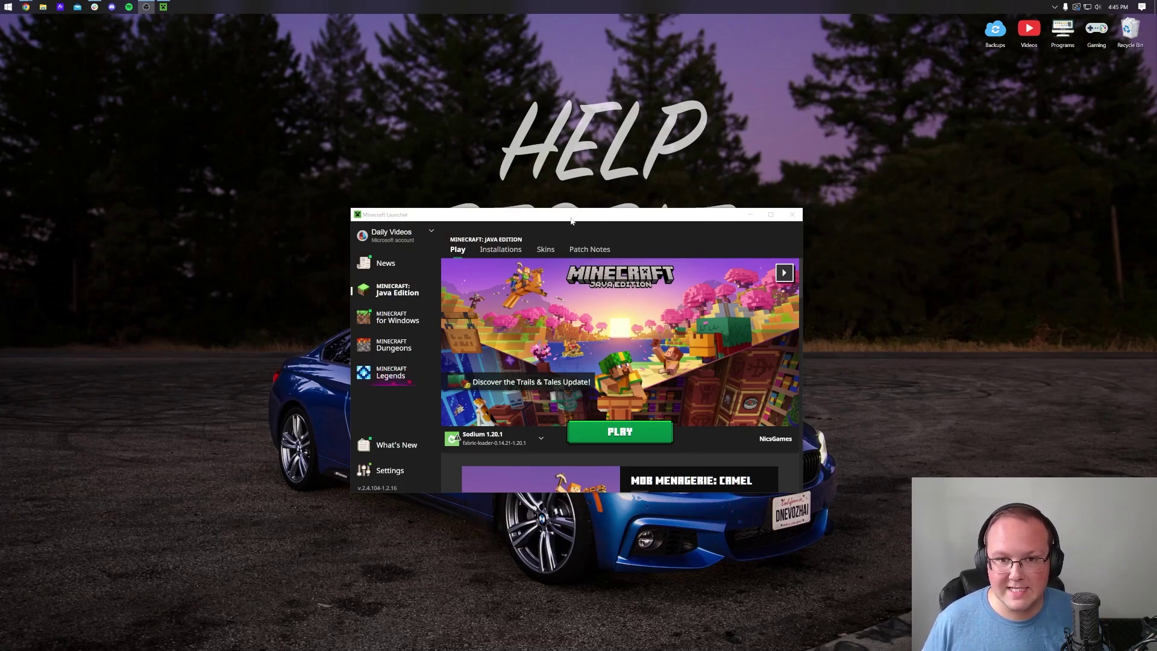
Open the Sodium 1.20.1 installation in the Minecraft Launcher for editing and expand its additional options.
left_click(500, 249)
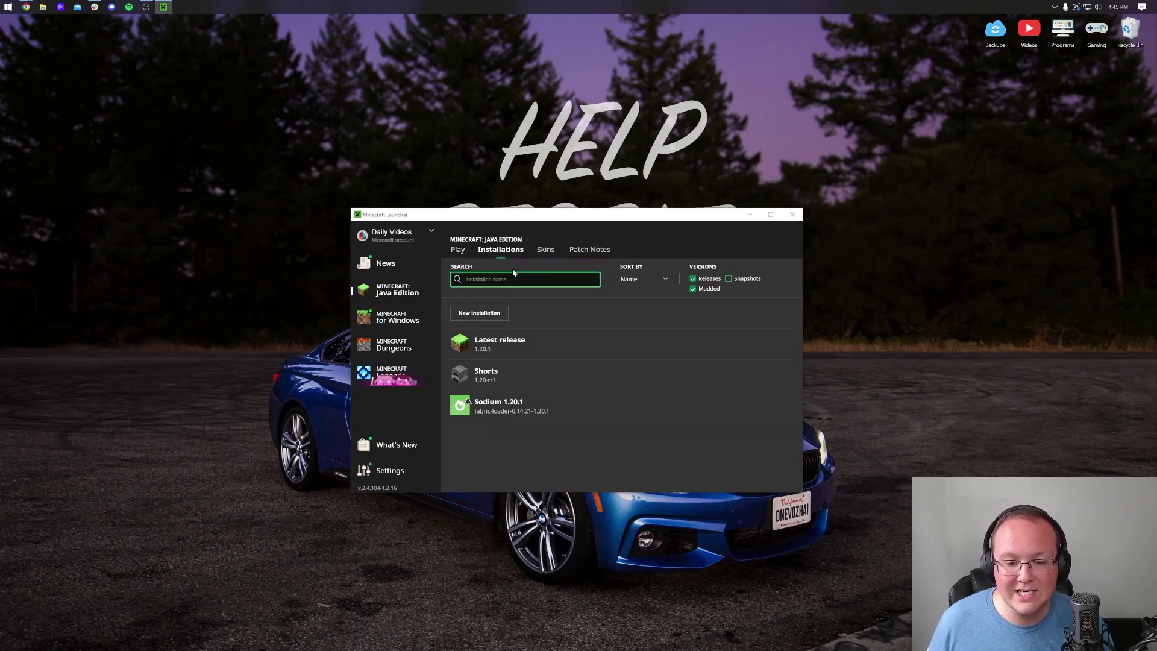
mouse_move(492, 407)
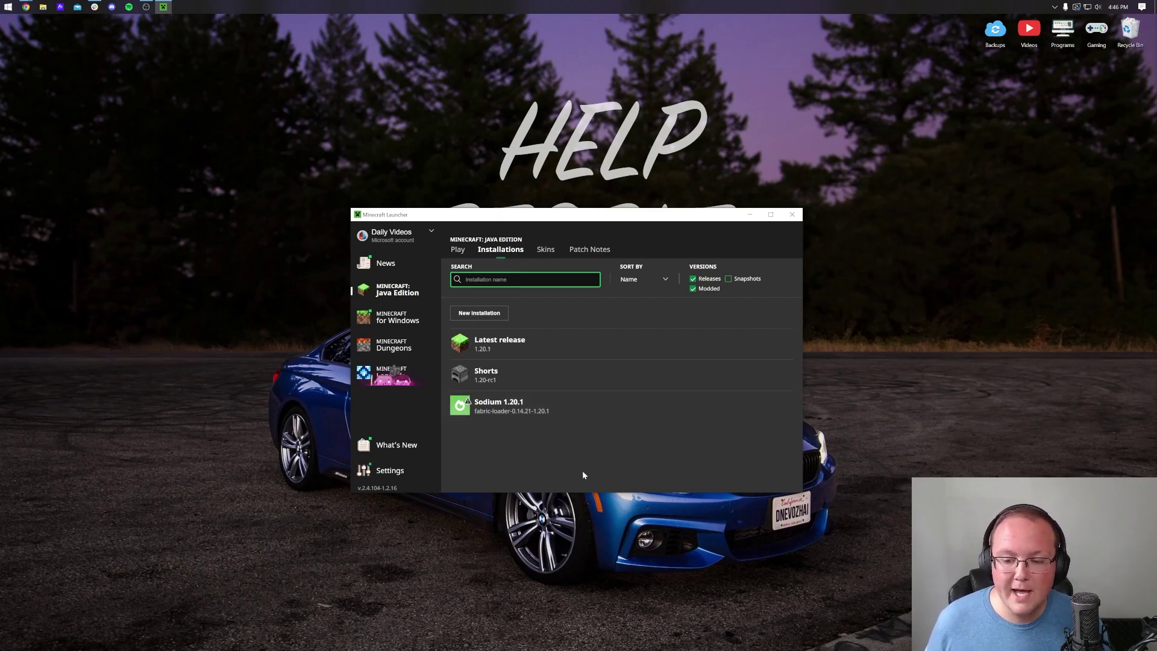
mouse_move(569, 409)
left_click(786, 406)
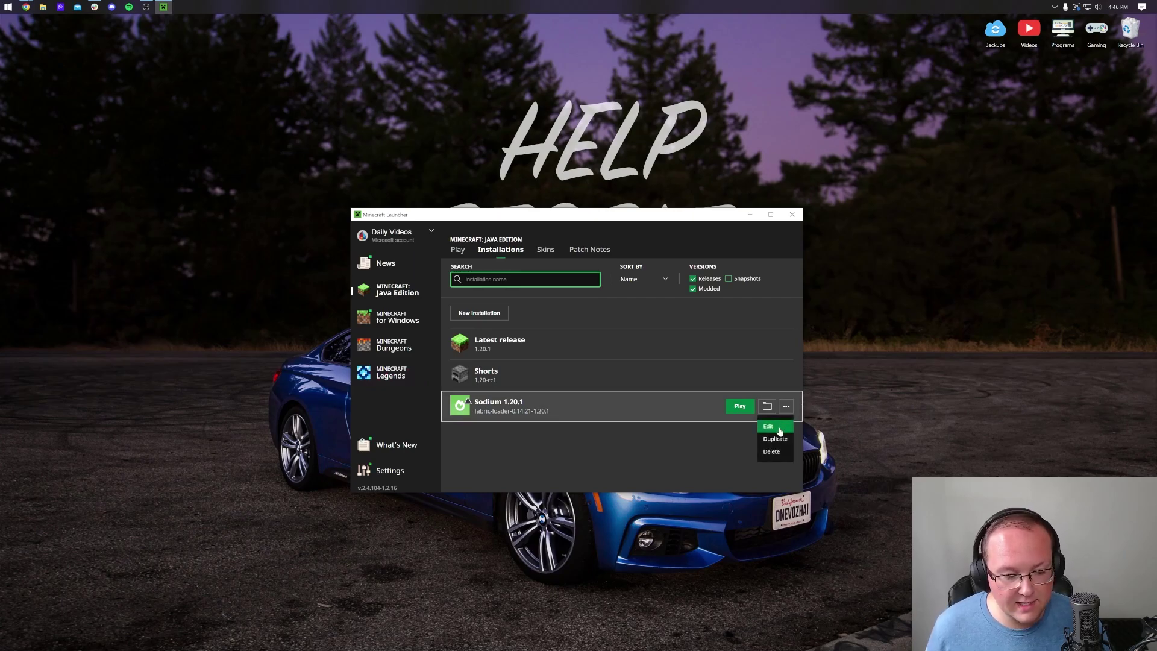
left_click(779, 428)
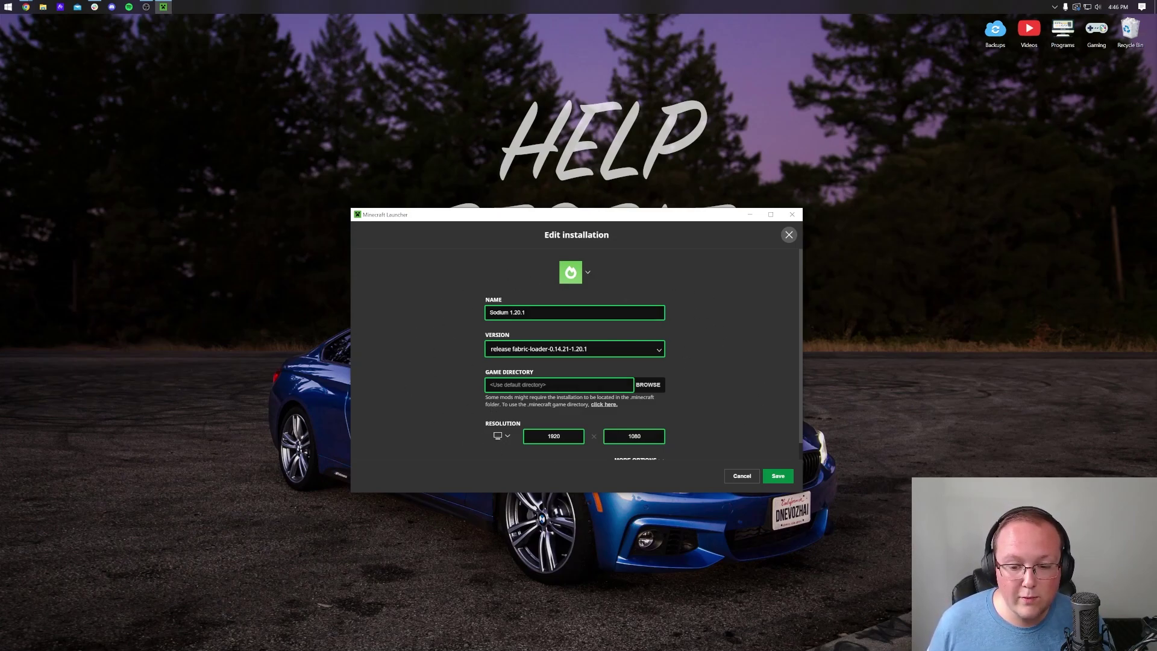
scroll(707, 368, "down", 1)
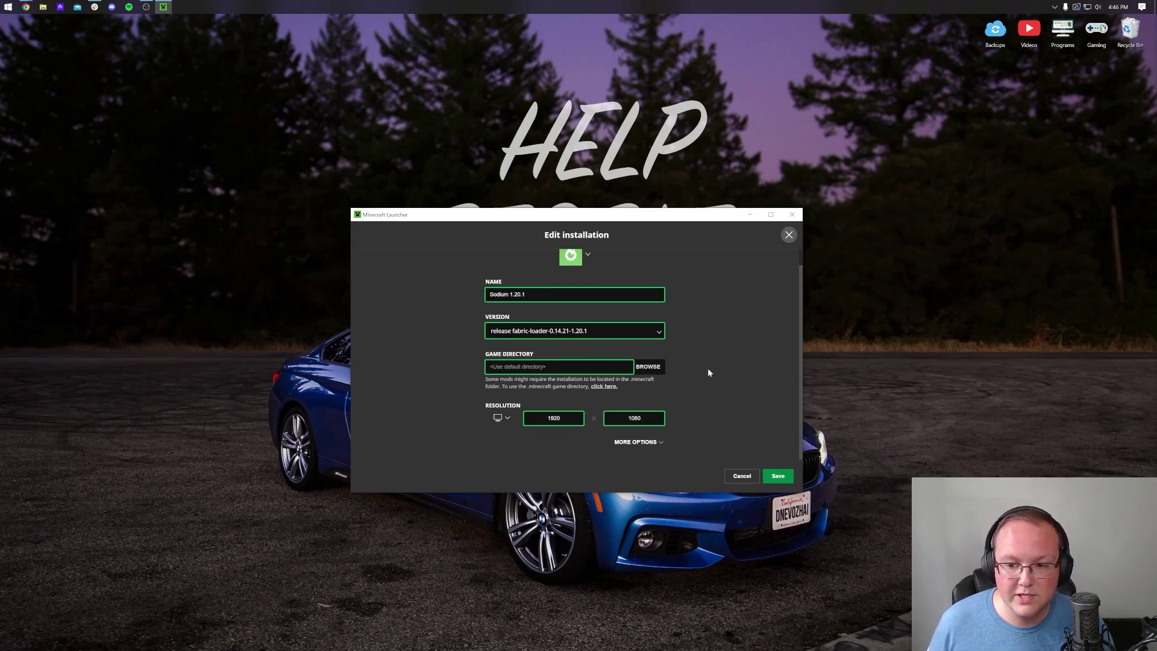
left_click(648, 443)
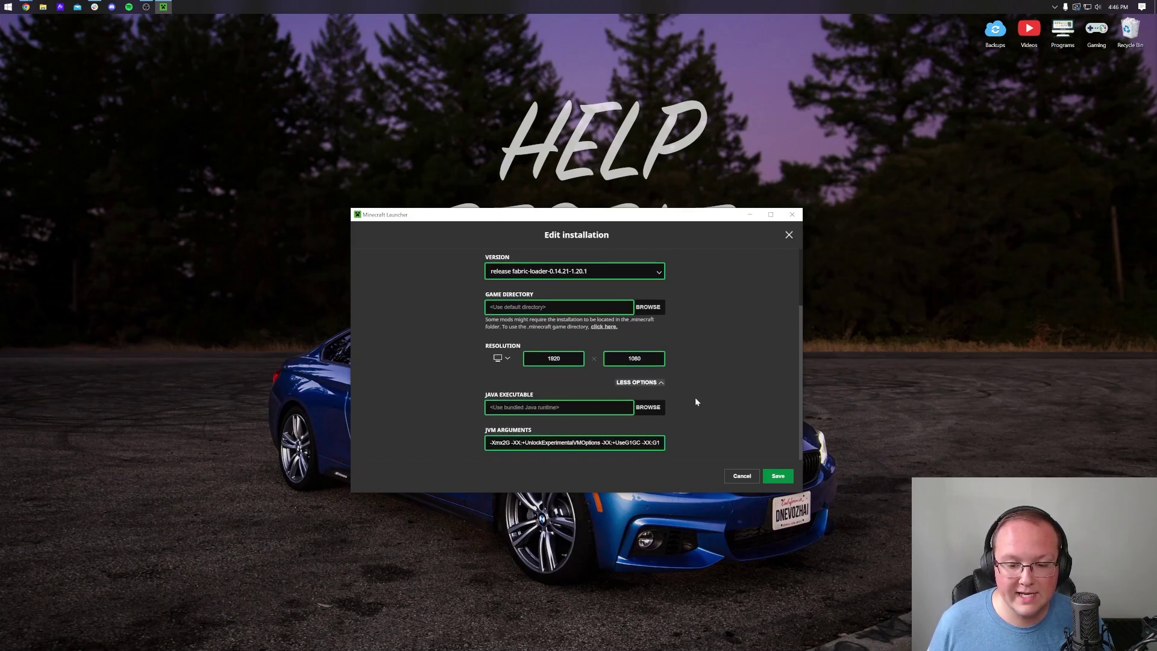
Change the maximum memory in the installation's JVM arguments to -Xmx4G.
left_click_drag(511, 443, 489, 442)
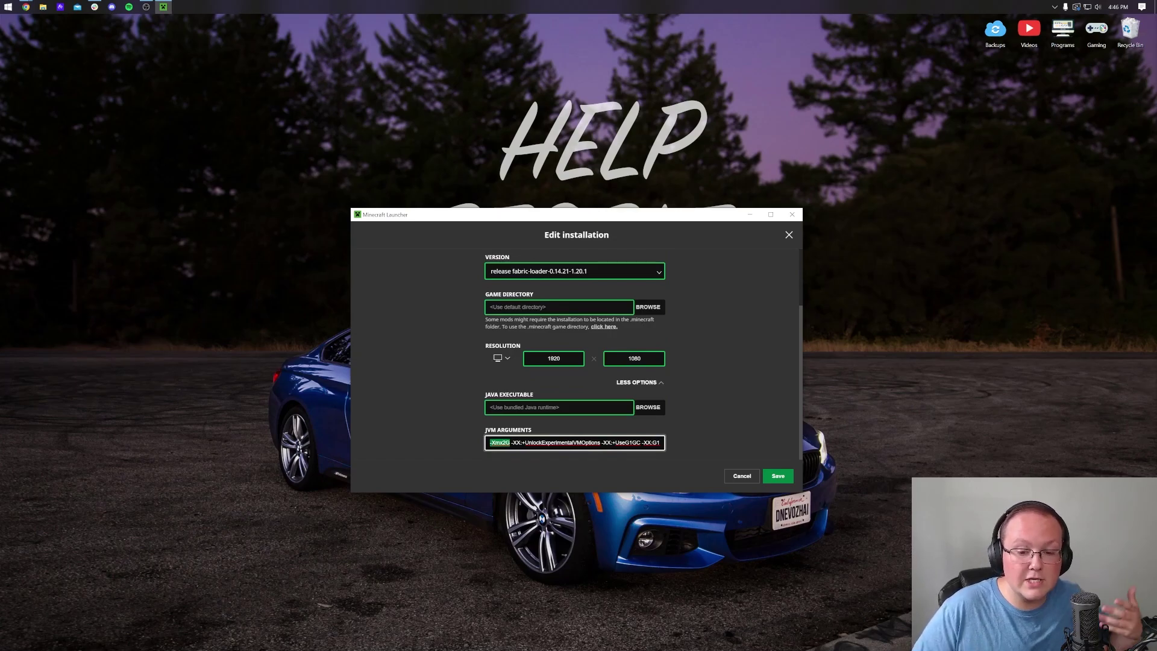
left_click(510, 442)
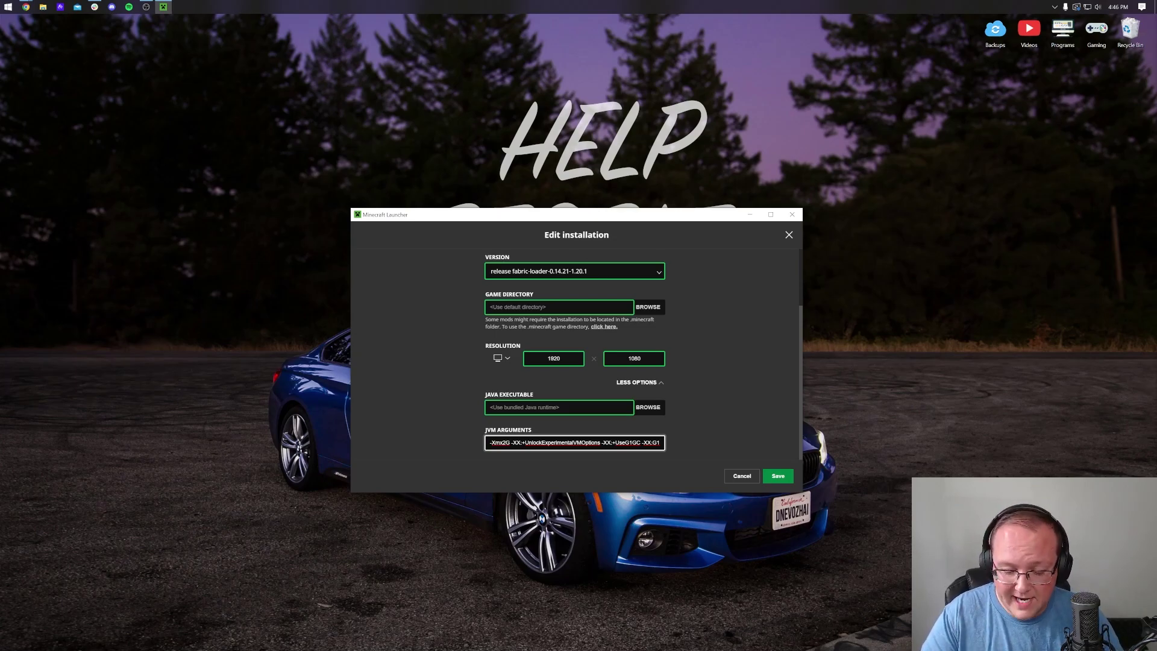
key("BackSpace")
key("BackSpace")
type("4G")
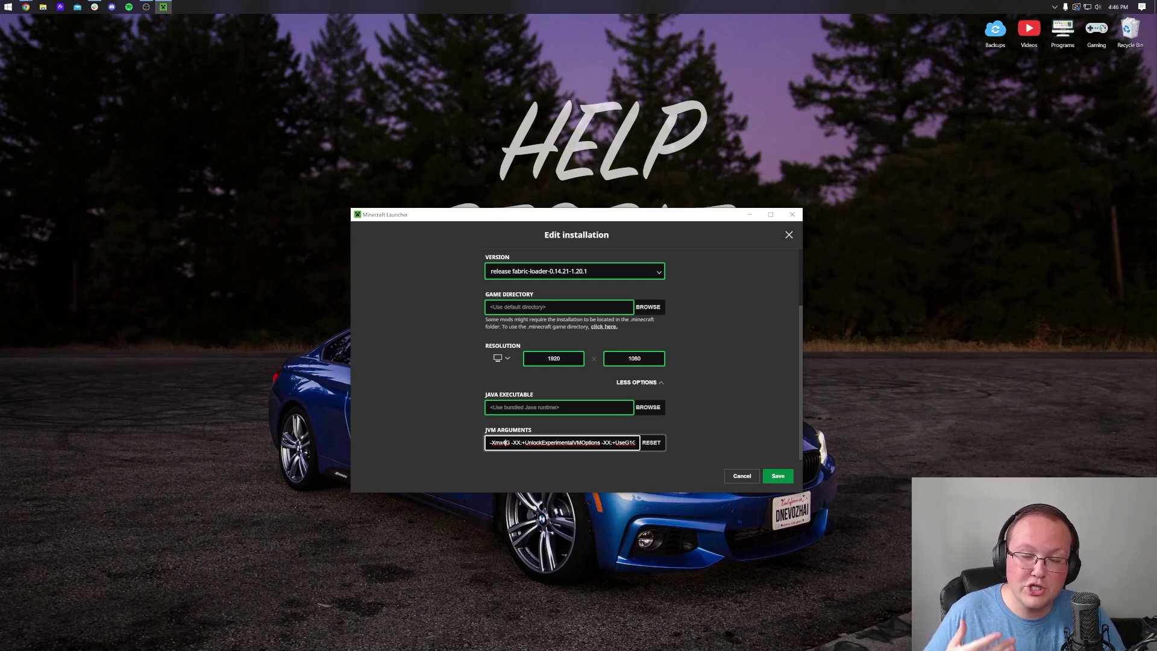
left_click(694, 410)
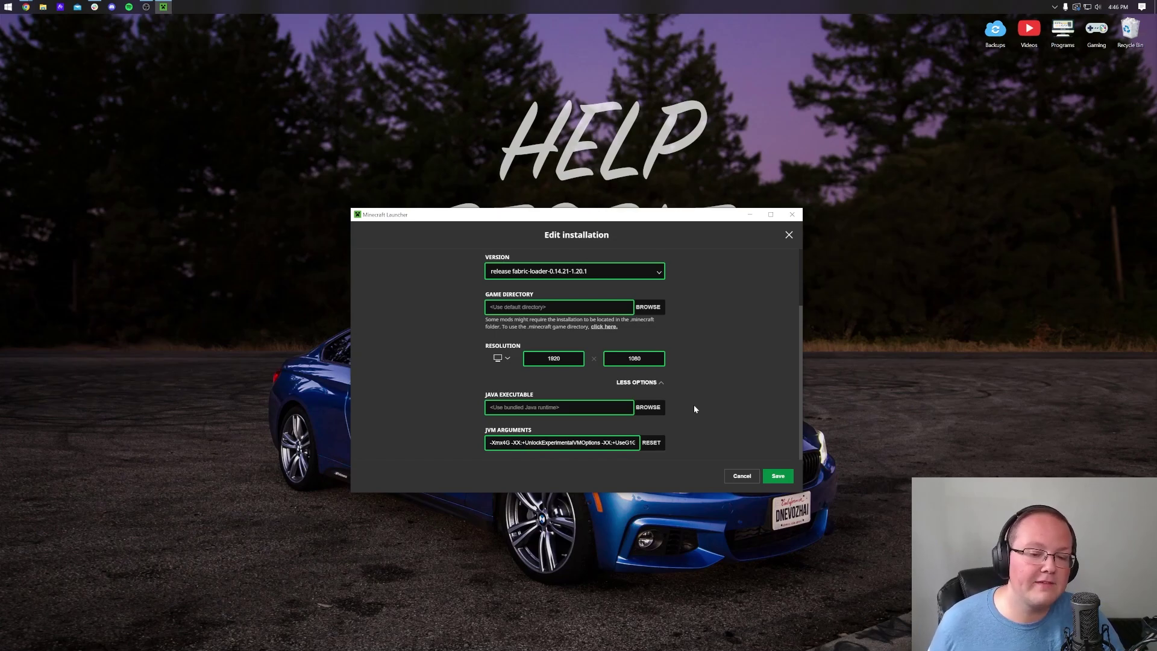
Set the memory in the JVM arguments back to -Xmx2G and save the installation.
left_click(509, 442)
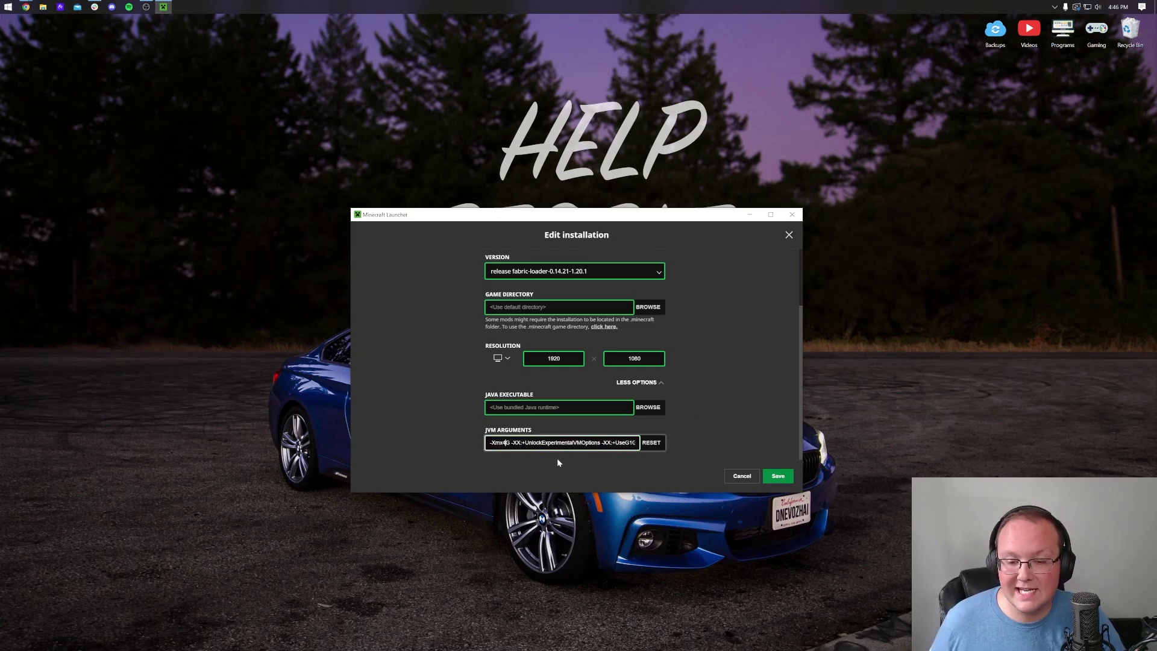
key("BackSpace")
type("2")
left_click(729, 419)
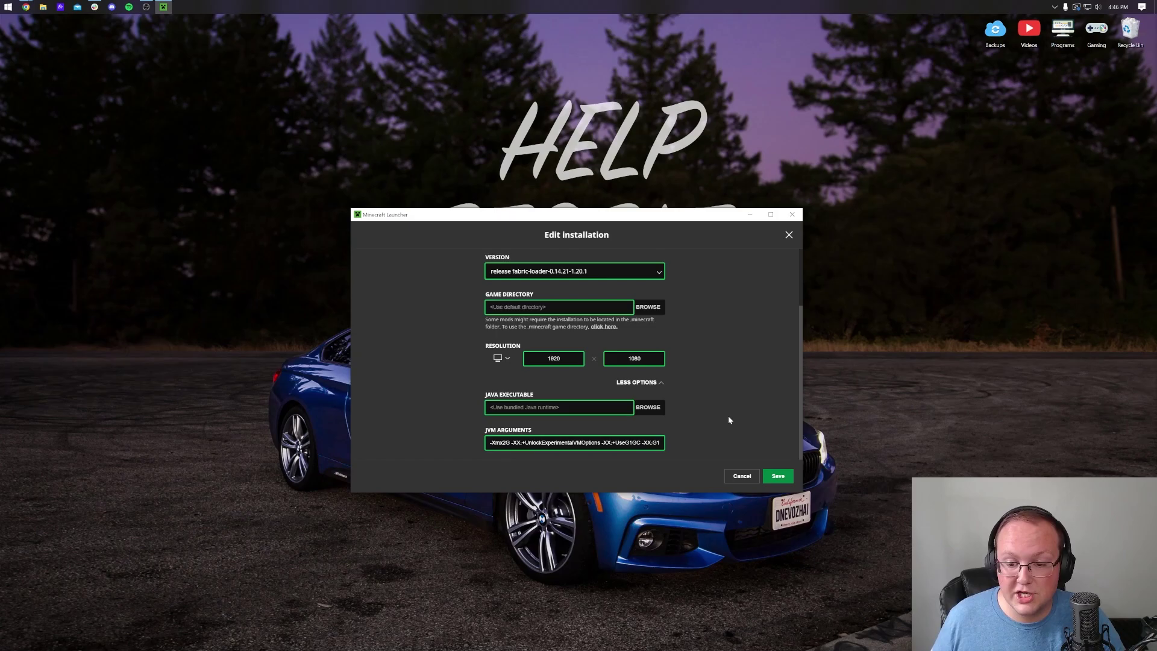
left_click(776, 476)
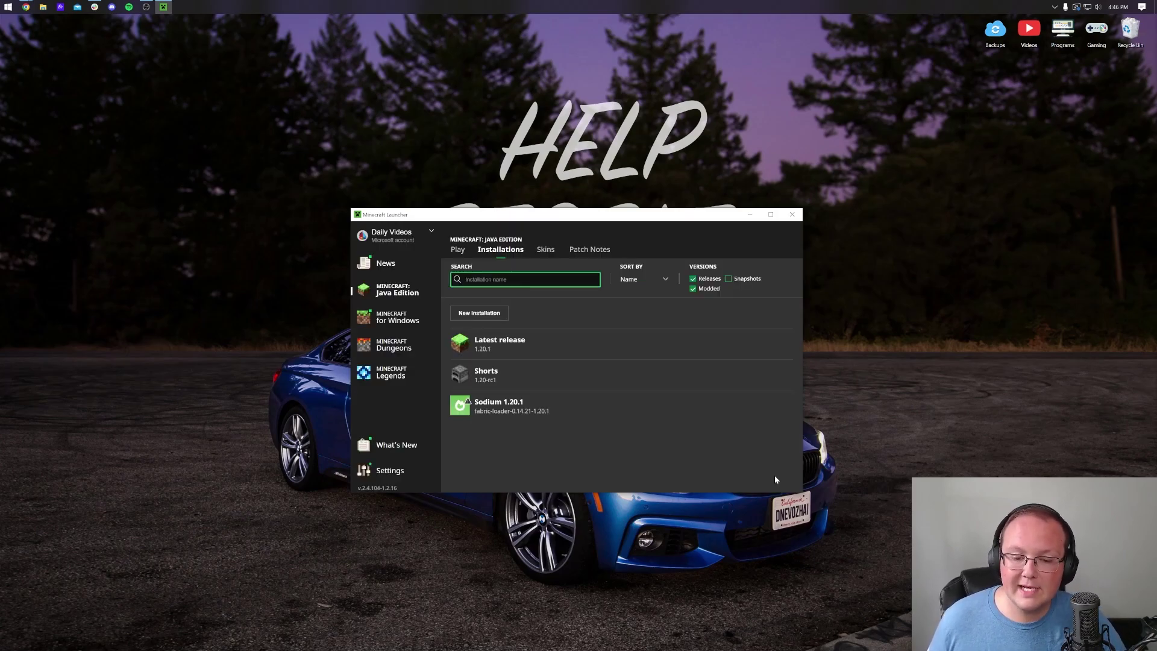
Launch the game with the Sodium 1.20.1 installation.
left_click(736, 406)
left_click(677, 406)
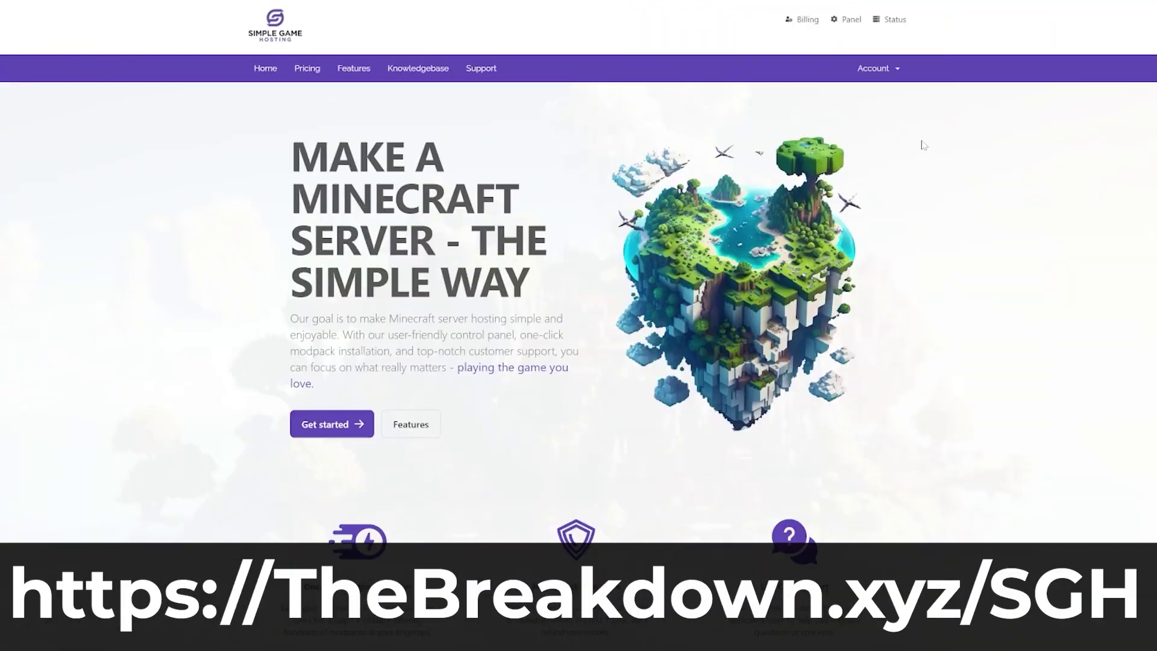
Review the modpack installer, DDoS protection and live chat support features on the Simple Game Hosting homepage.
scroll(922, 144, "down", 6)
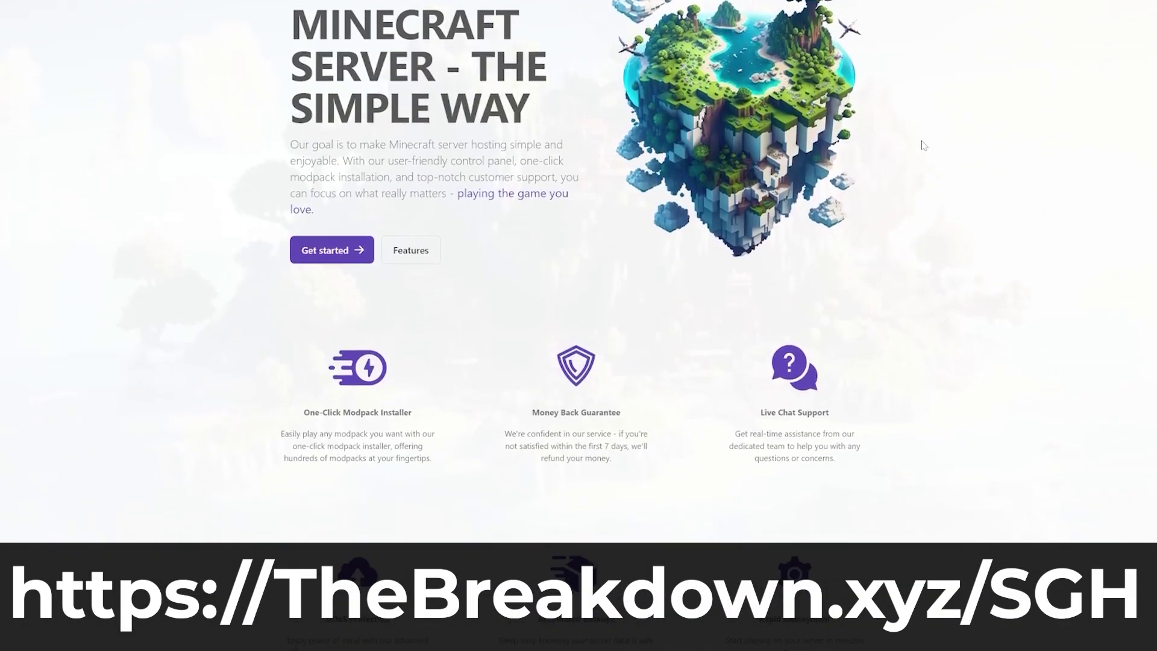
left_click_drag(438, 239, 302, 239)
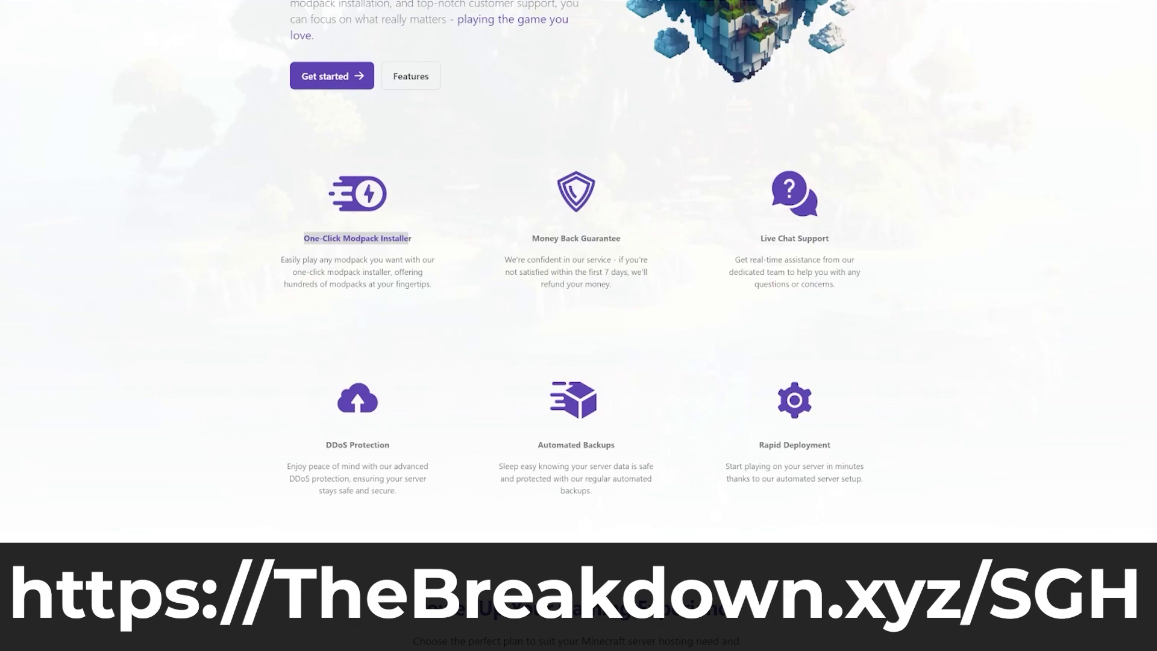
left_click(257, 285)
left_click_drag(323, 449, 400, 453)
left_click(461, 452)
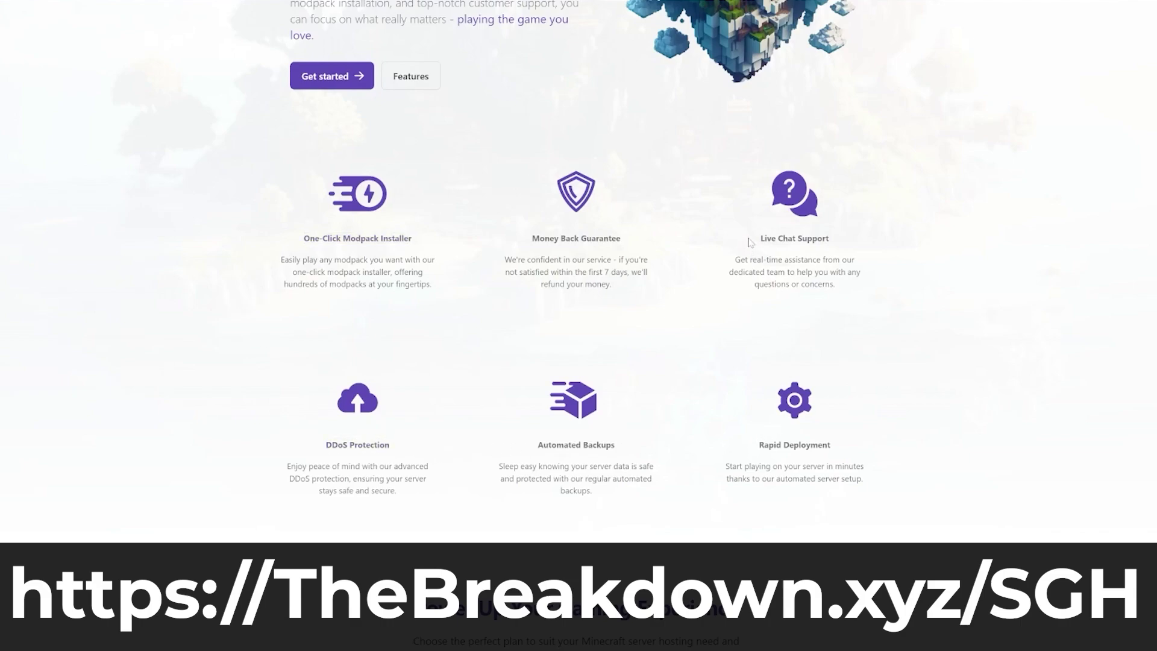
left_click_drag(758, 239, 832, 242)
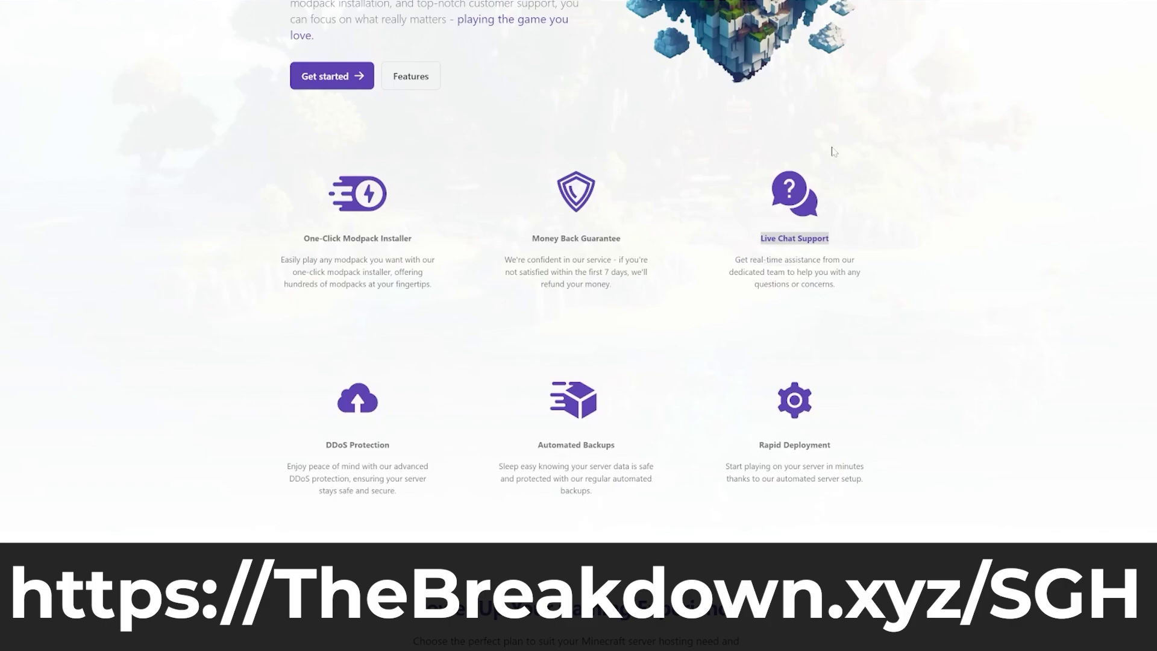
left_click(722, 236)
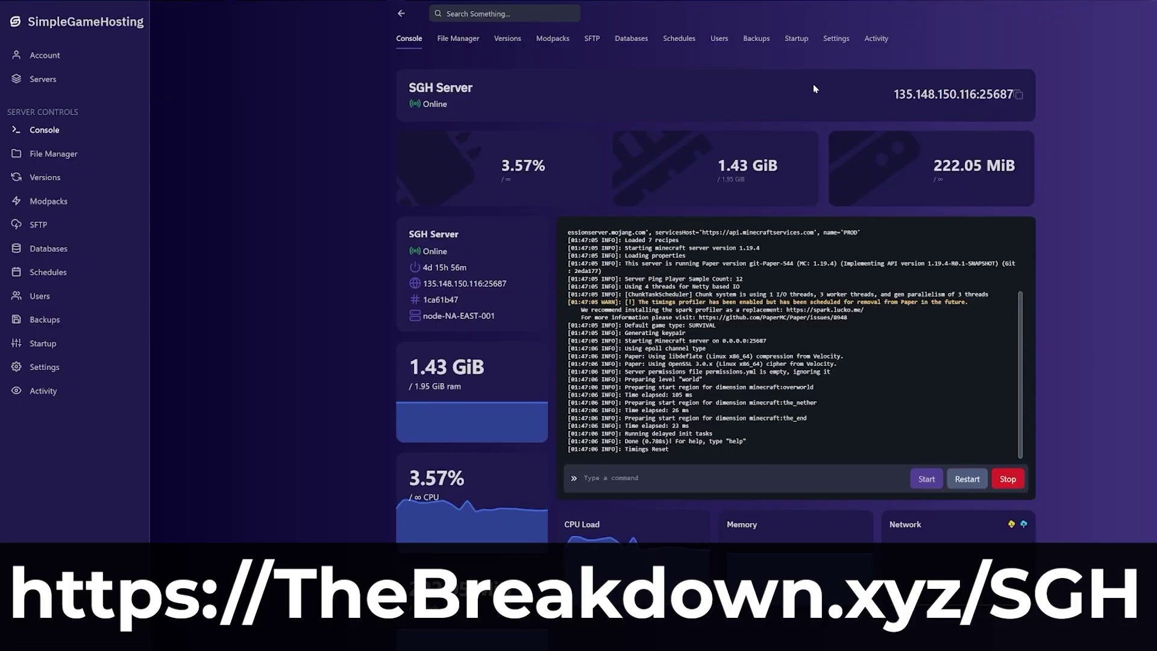
Copy the server address from the hosting console and review the file manager, Secure FTP and modpack sections of the features page.
left_click(1017, 95)
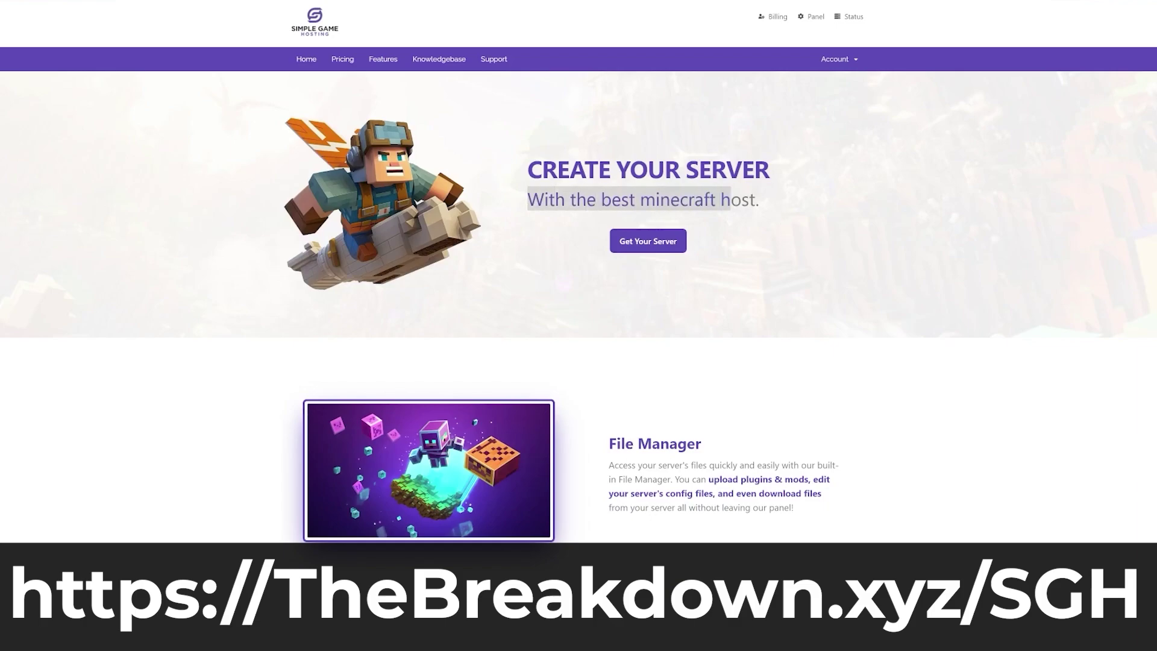
scroll(798, 278, "down", 2)
scroll(803, 288, "down", 7)
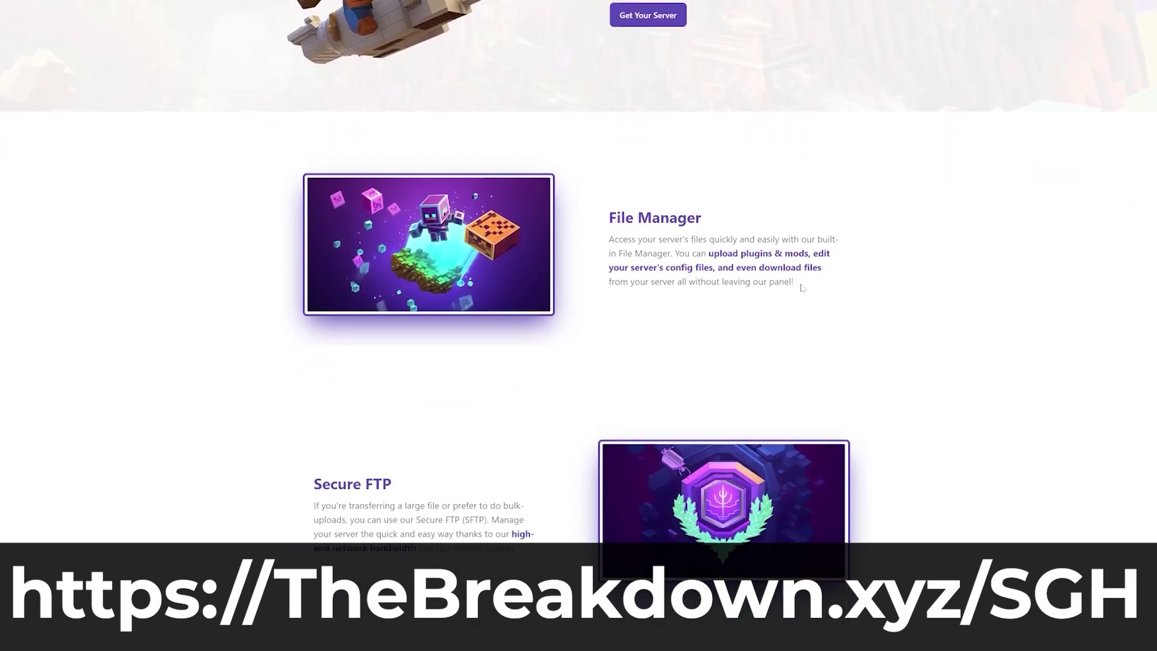
scroll(803, 279, "down", 2)
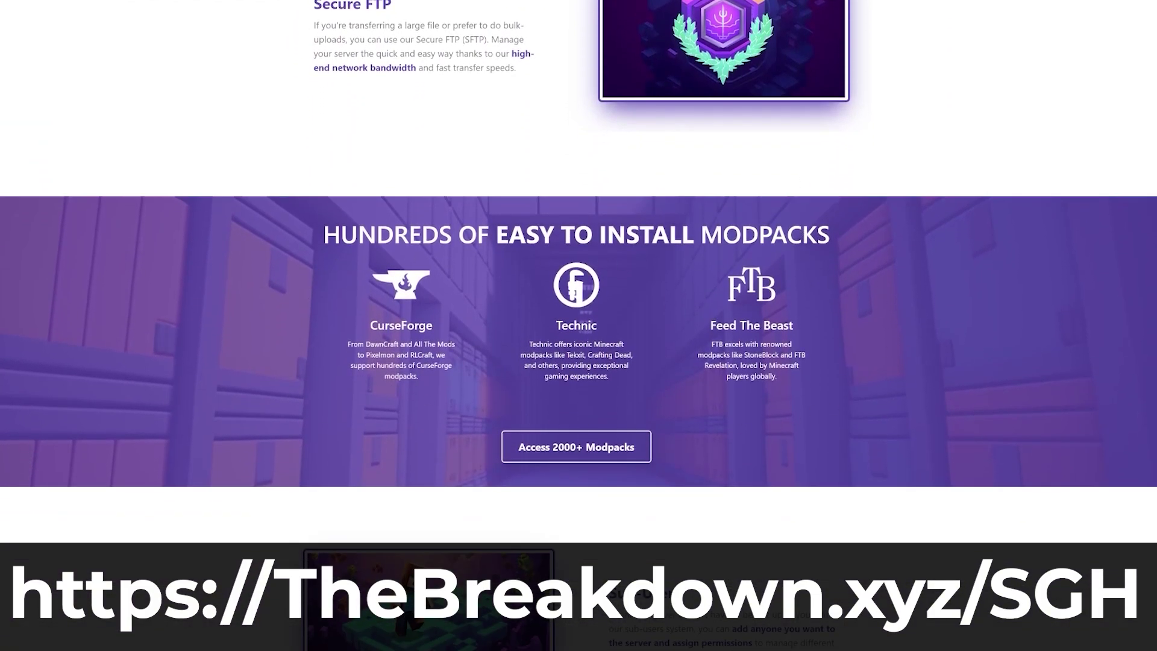
scroll(286, 370, "down", 1)
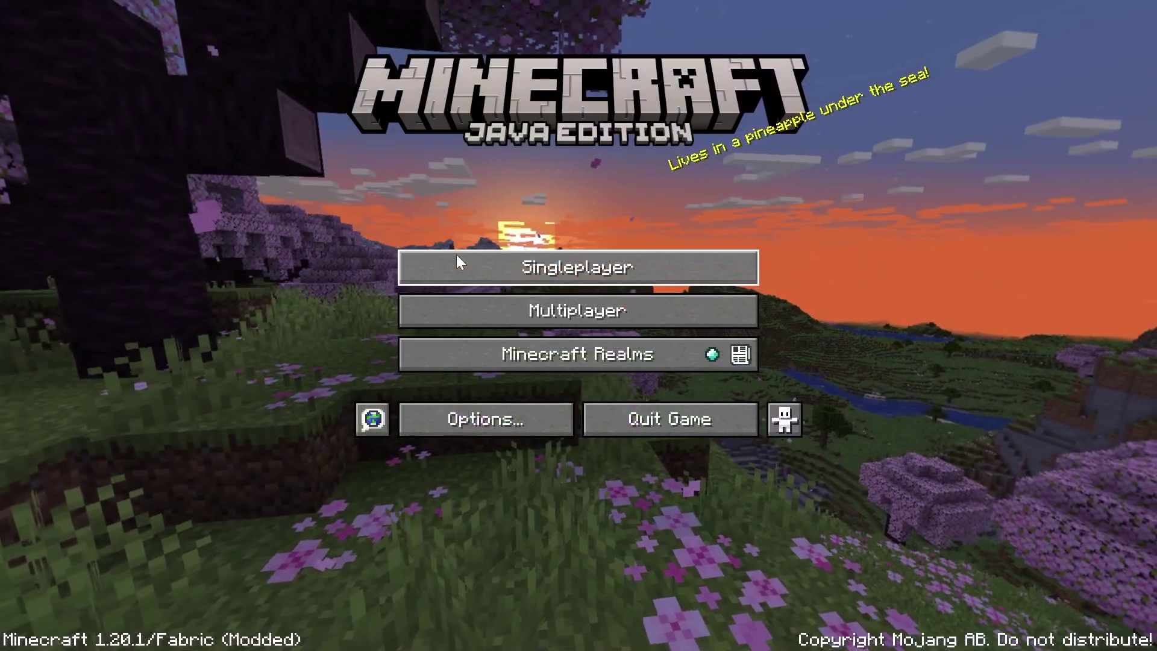
Check the available and selected resource packs in Minecraft's options and return to the options screen.
left_click(412, 407)
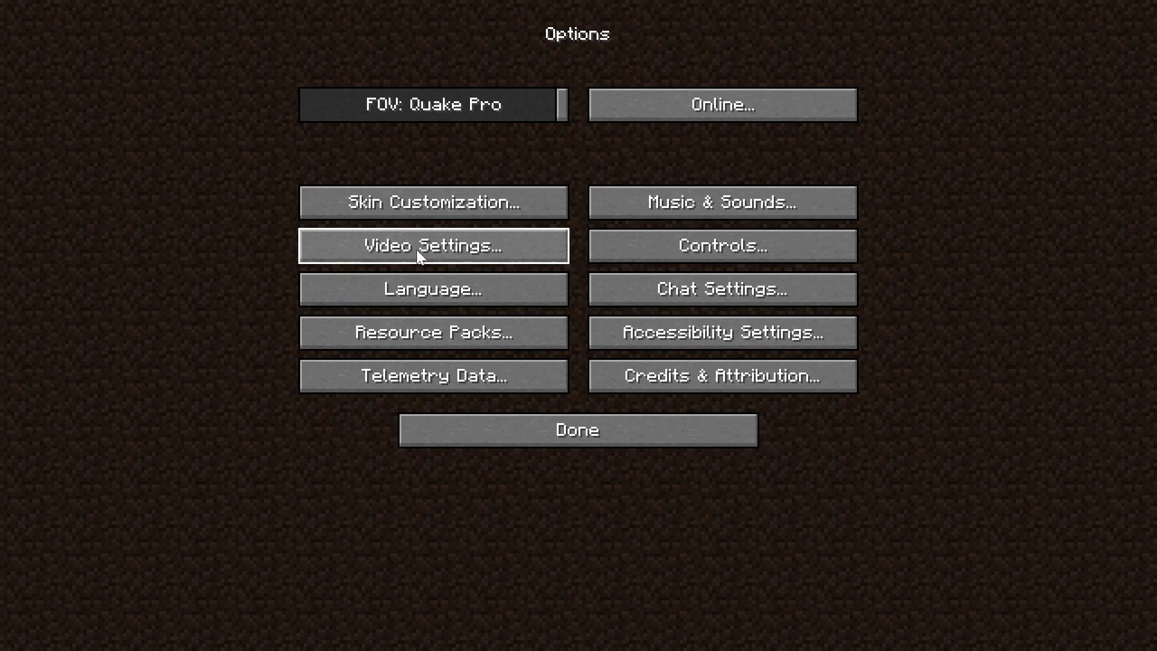
left_click(443, 342)
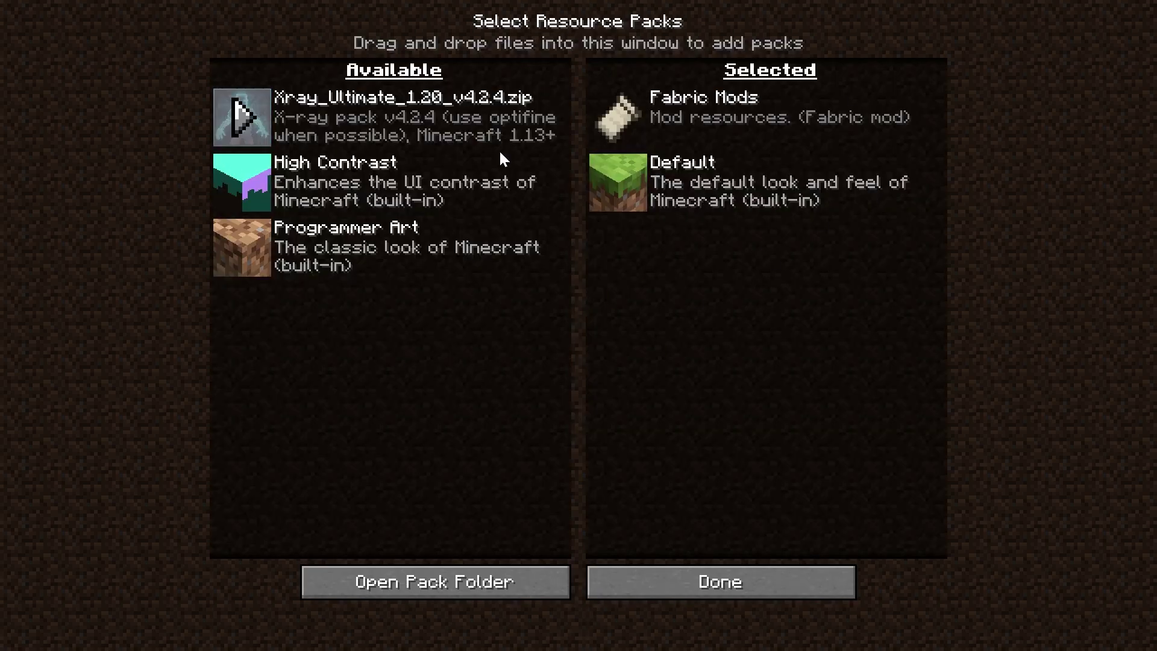
mouse_move(644, 139)
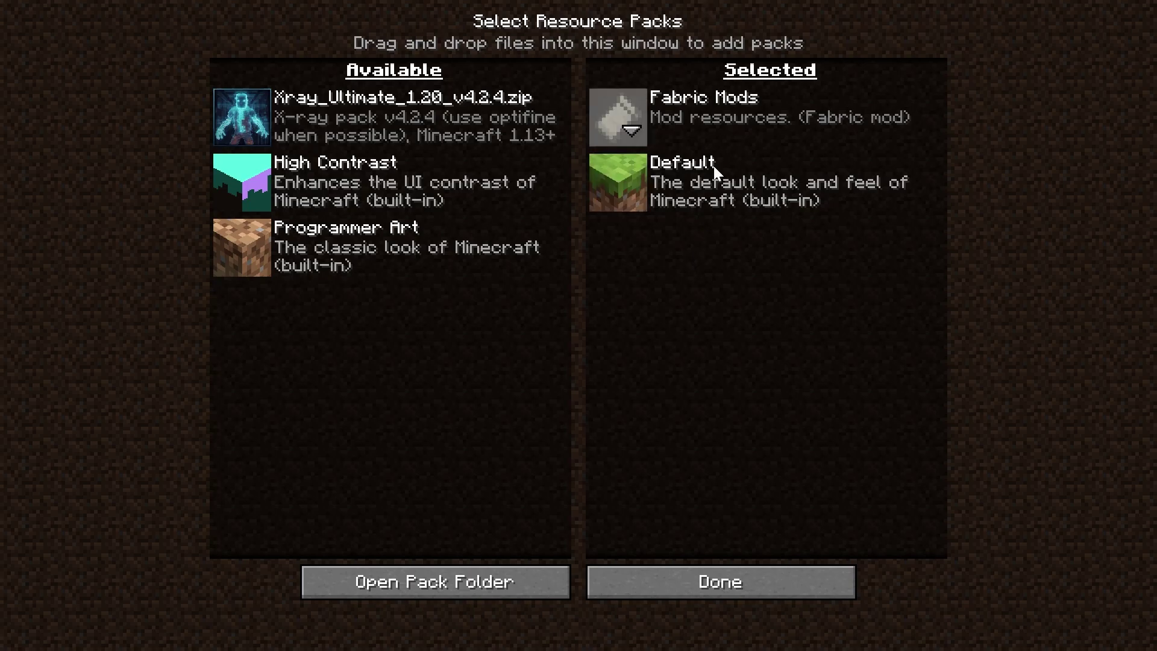
left_click(706, 581)
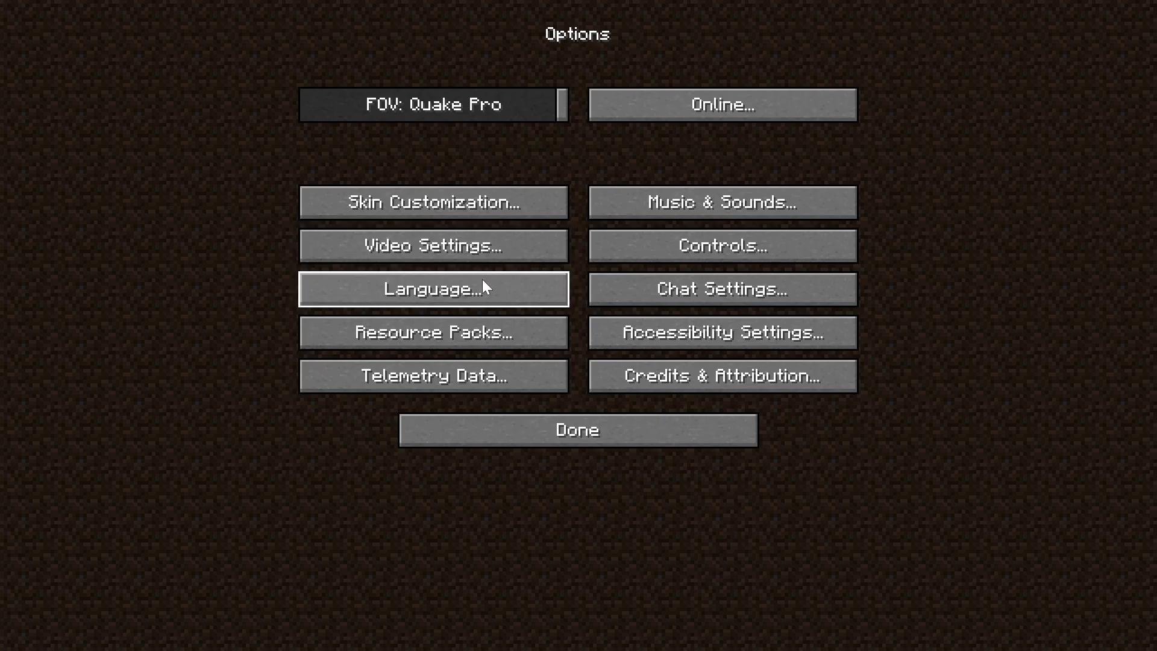
Open the video settings and set the render distance to 6 chunks and the simulation distance to 5 chunks.
left_click(621, 435)
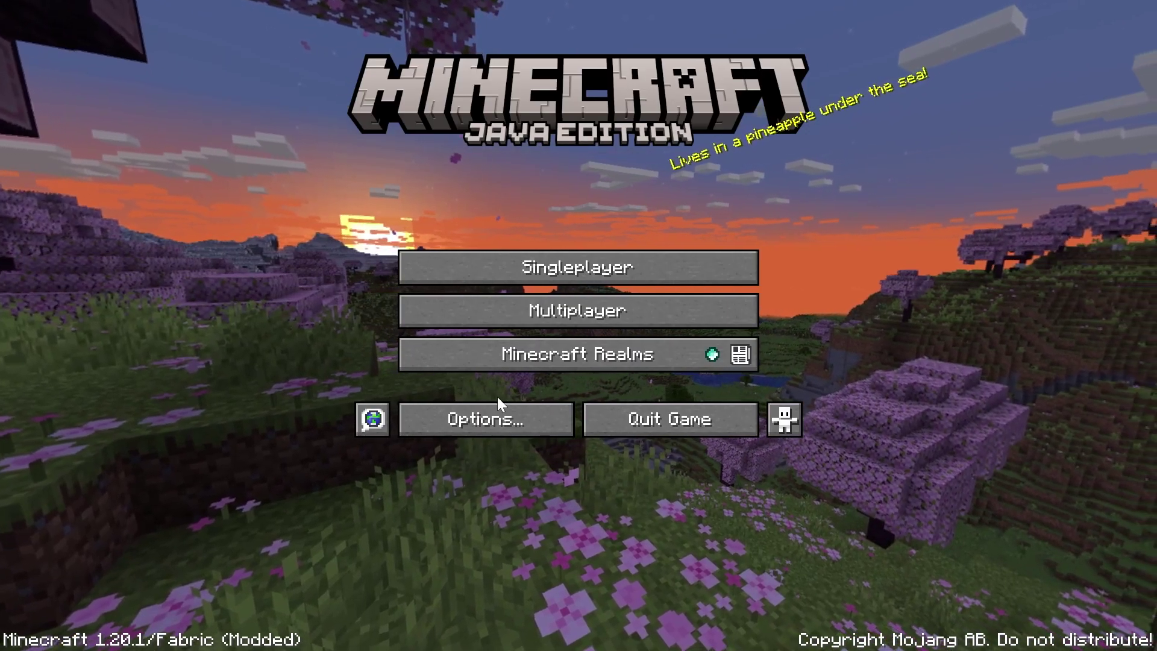
left_click(497, 421)
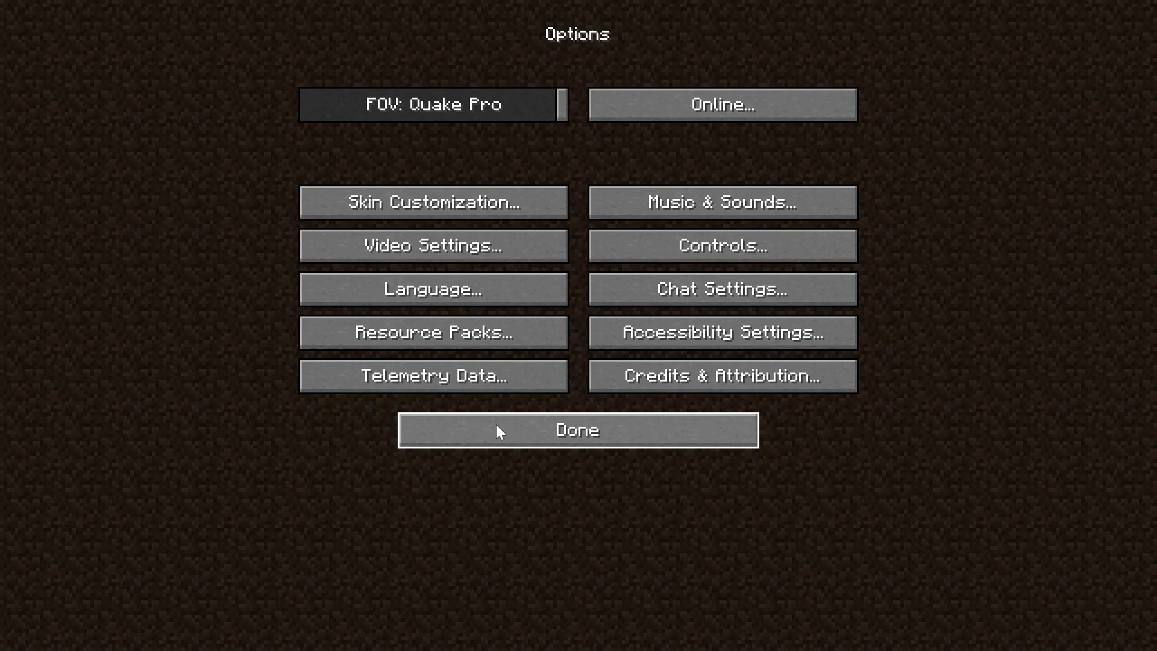
left_click(457, 263)
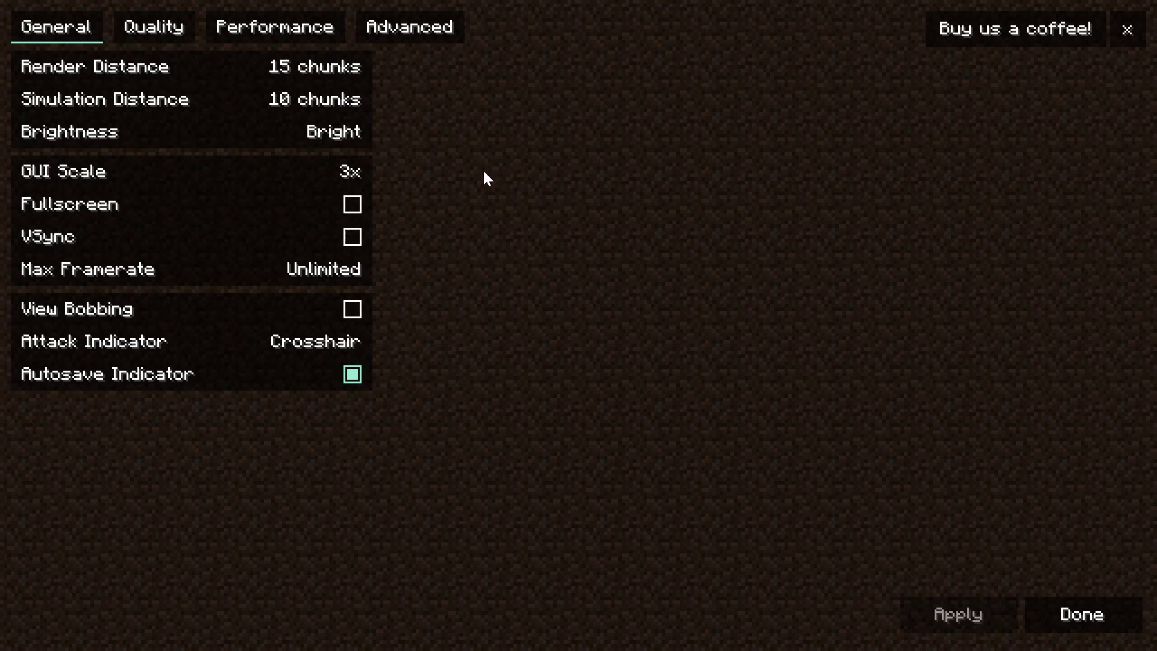
left_click(246, 76)
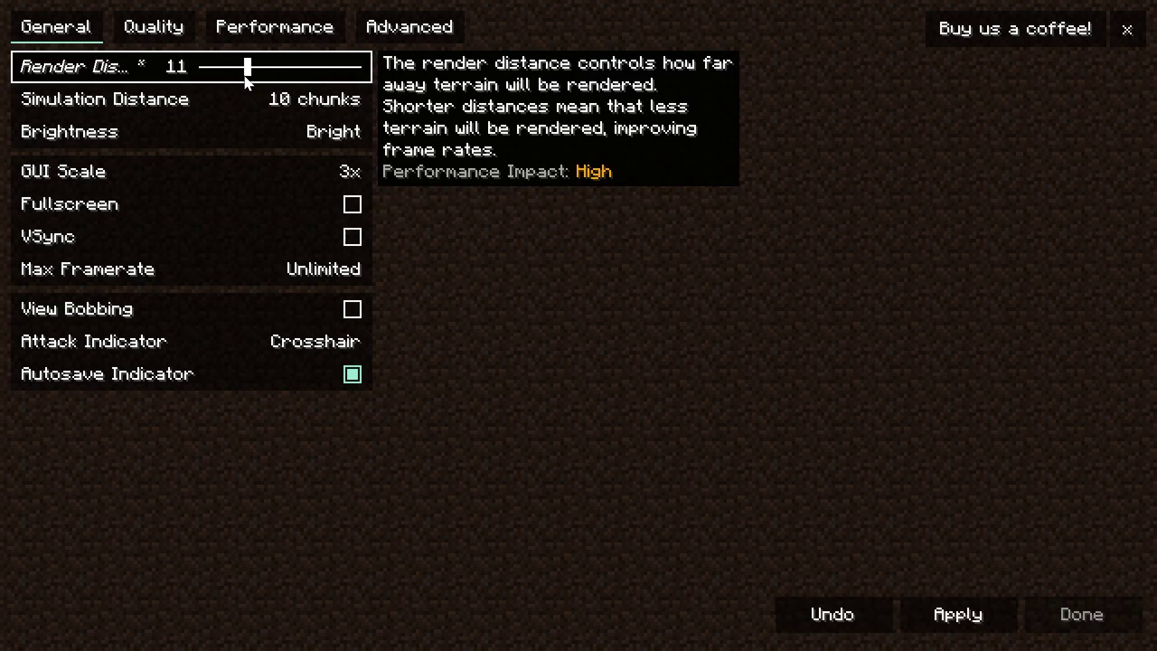
left_click_drag(245, 77, 200, 73)
left_click_drag(201, 73, 232, 66)
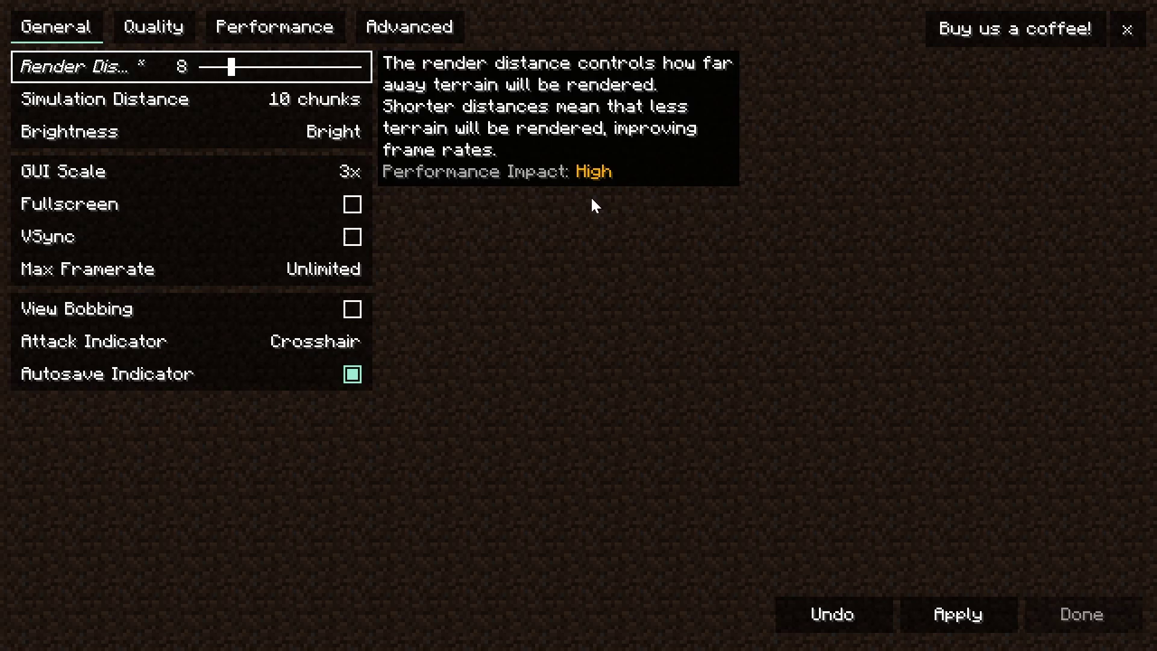
left_click_drag(231, 66, 116, 82)
left_click_drag(209, 71, 235, 77)
left_click_drag(222, 76, 220, 71)
left_click_drag(222, 75, 199, 100)
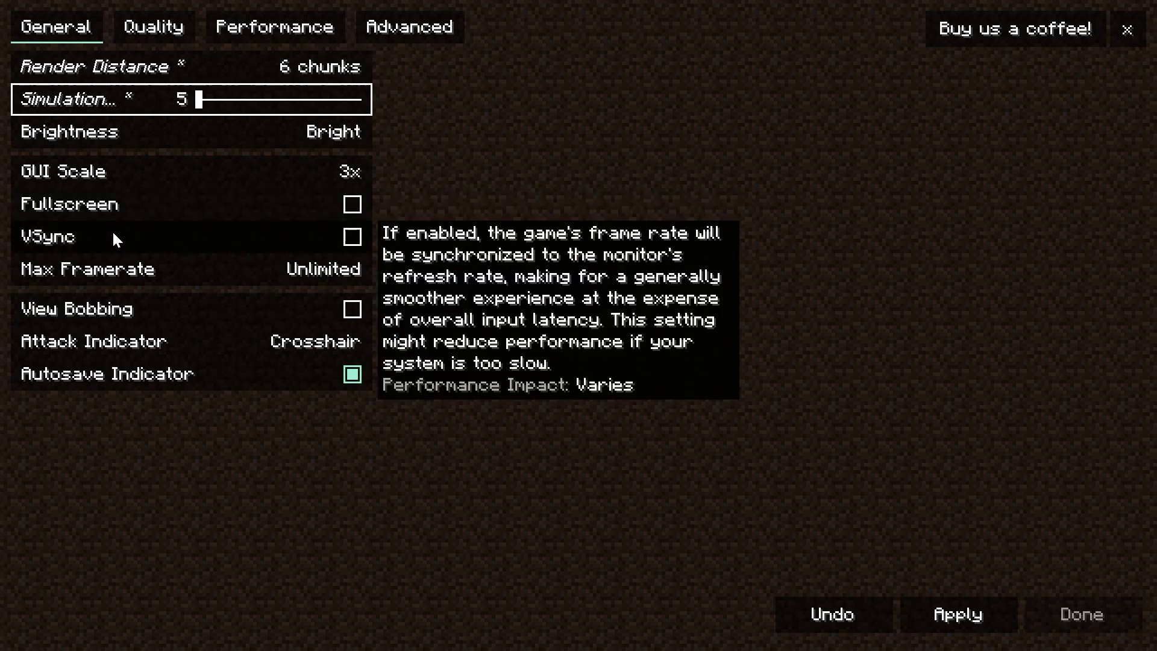
left_click(334, 268)
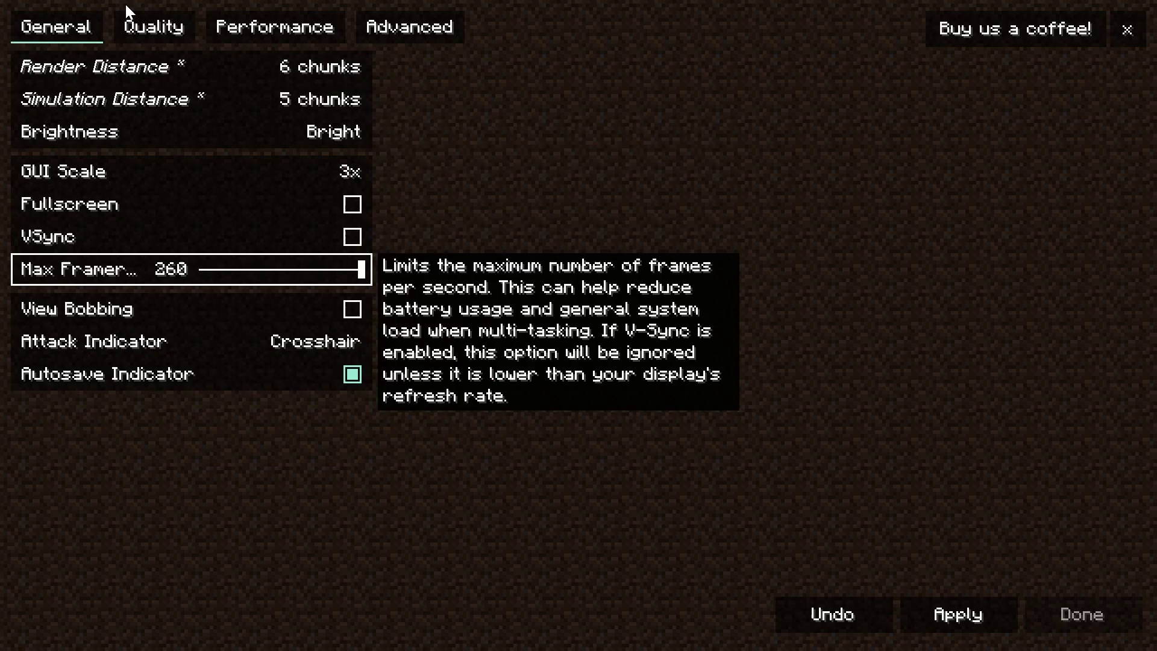
Set the graphics quality to Fast and turn off clouds in the quality settings.
left_click(137, 27)
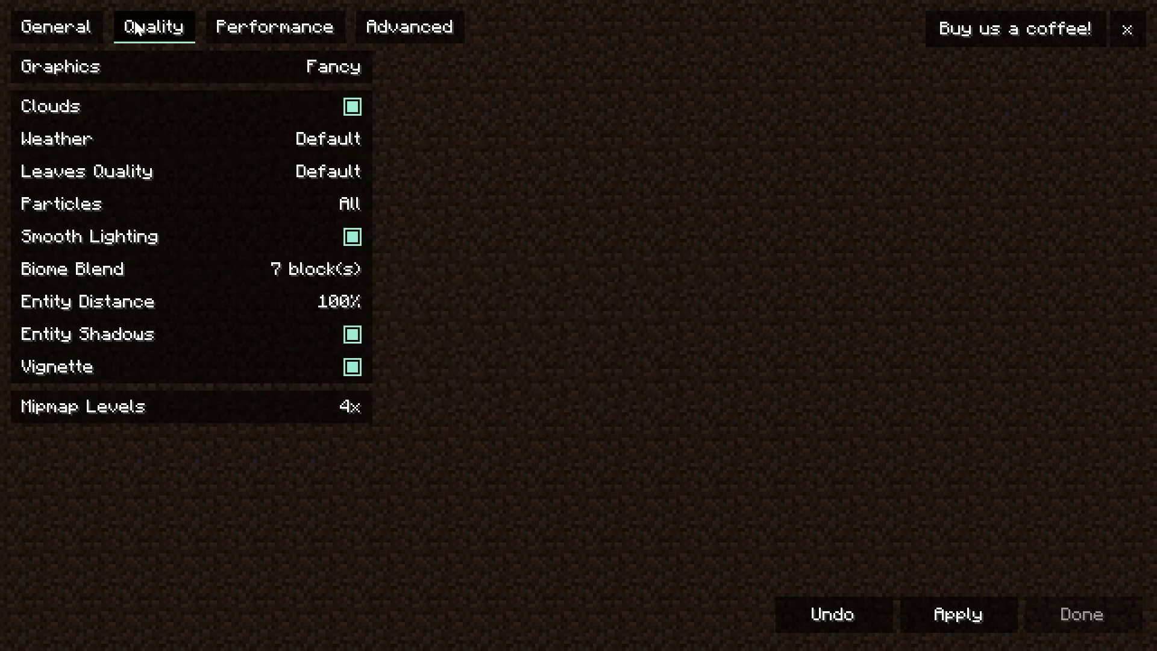
left_click(130, 66)
left_click(130, 66)
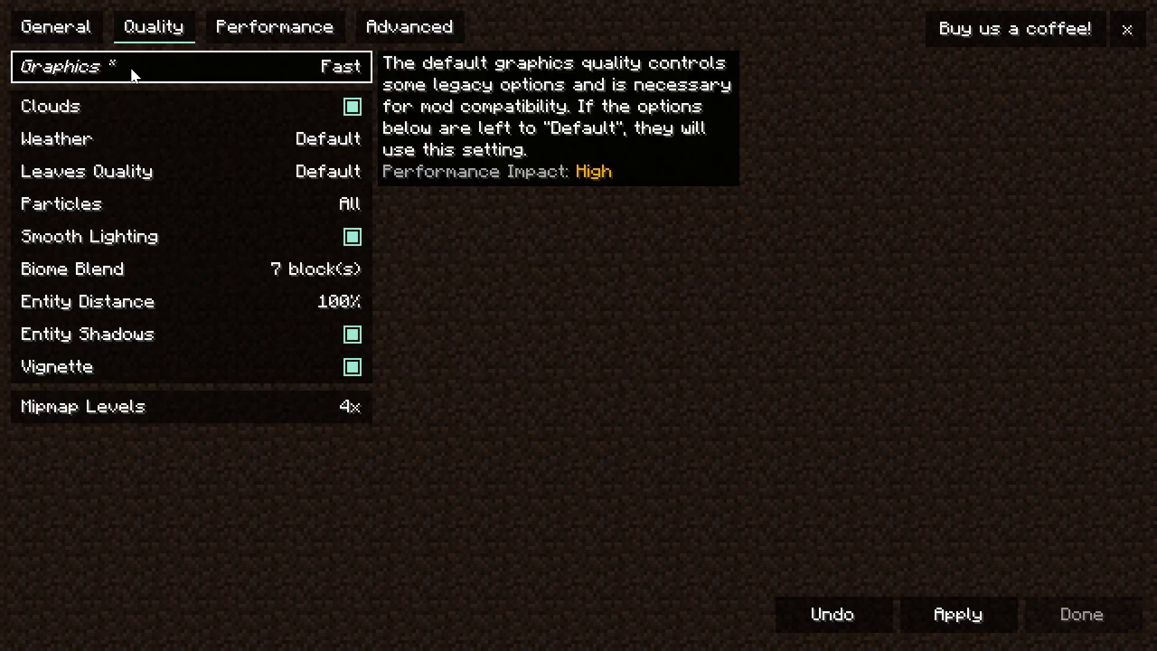
left_click(129, 105)
Set both the weather and the leaves quality to Fast.
left_click(130, 138)
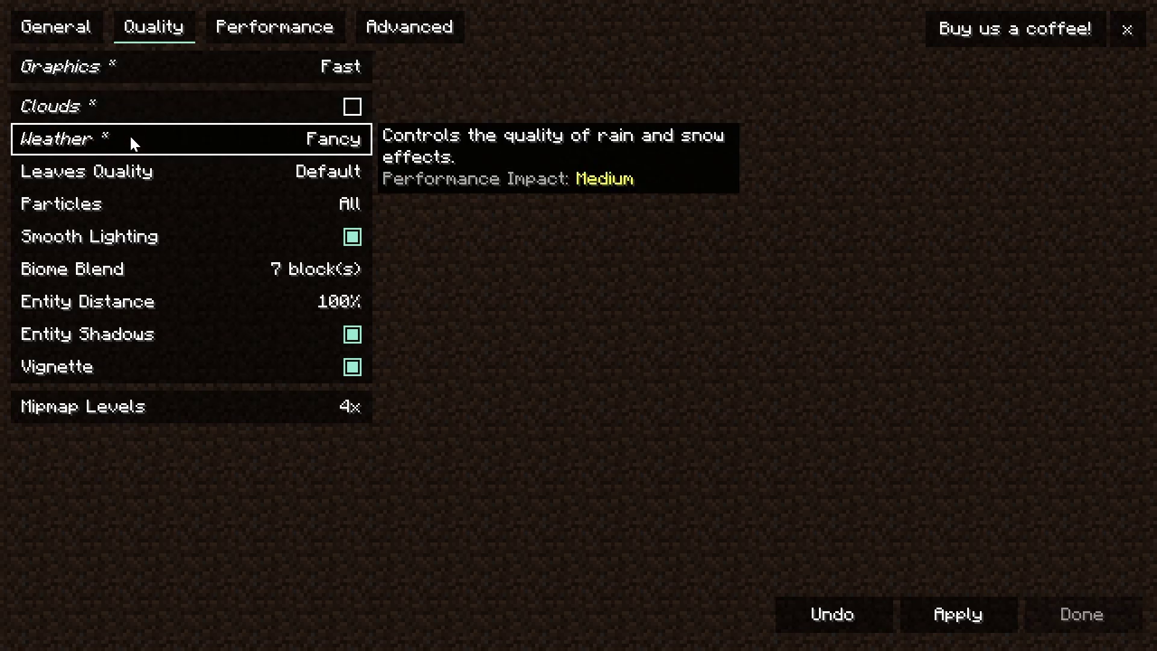
left_click(130, 143)
left_click(131, 139)
left_click(131, 139)
left_click(131, 139)
left_click(127, 171)
left_click(128, 172)
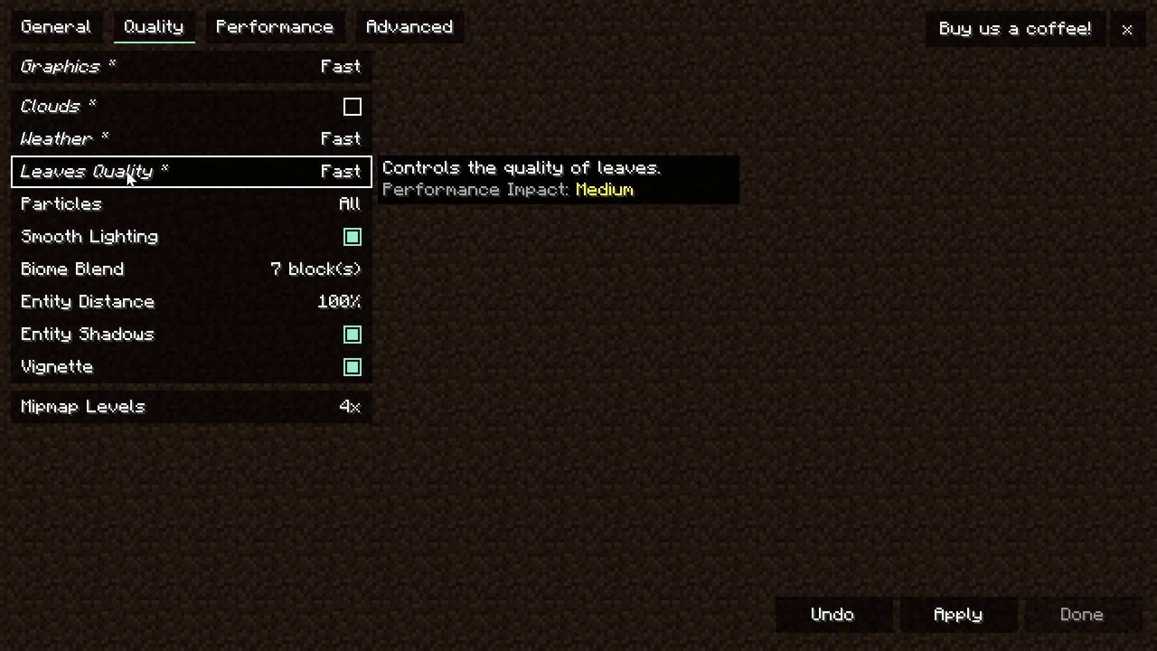
Set the particles option to Minimal.
left_click(137, 199)
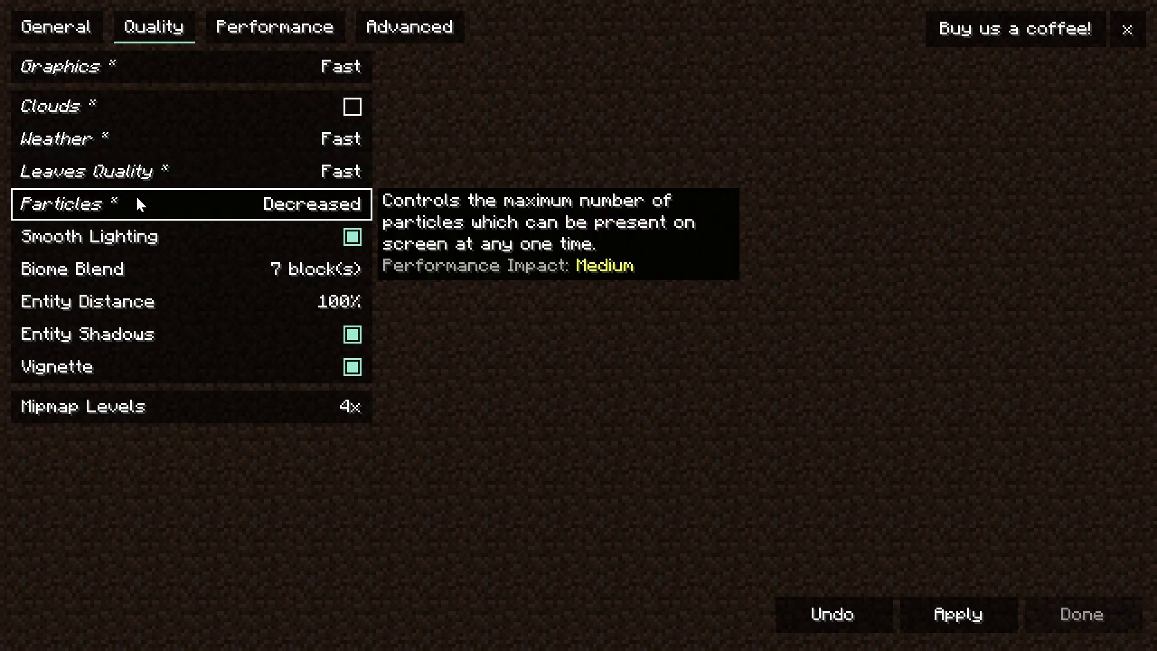
left_click(137, 199)
left_click(137, 199)
left_click(137, 199)
left_click(137, 198)
Turn off smooth lighting and lower biome blend to None and entity distance to 50%.
left_click(140, 236)
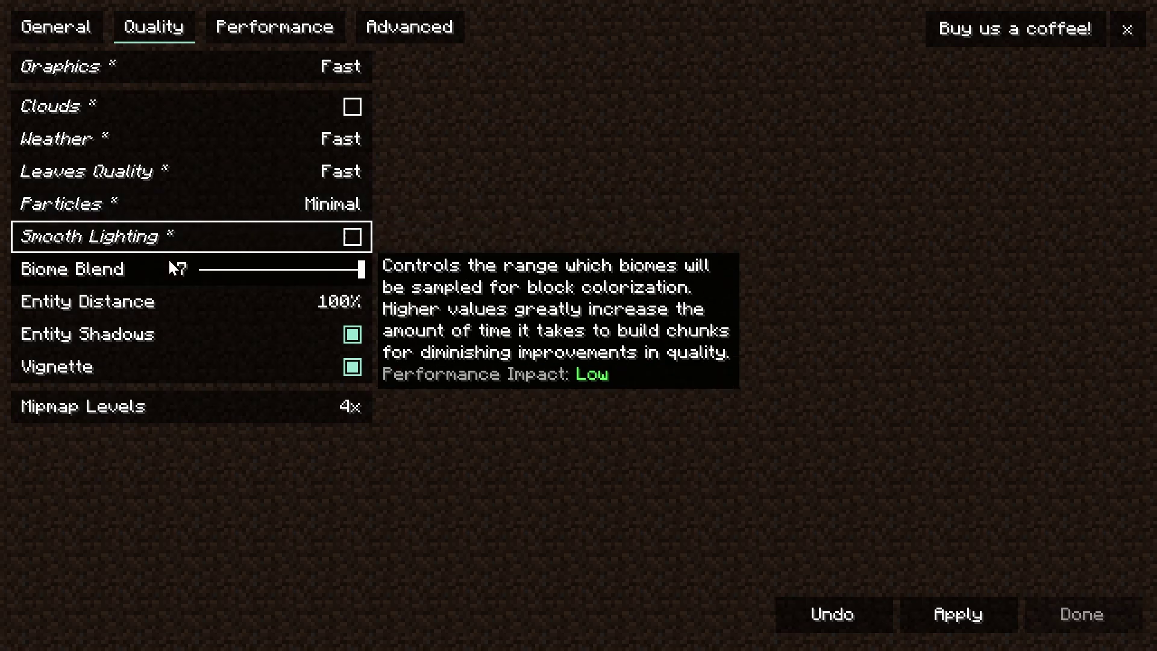
left_click(198, 268)
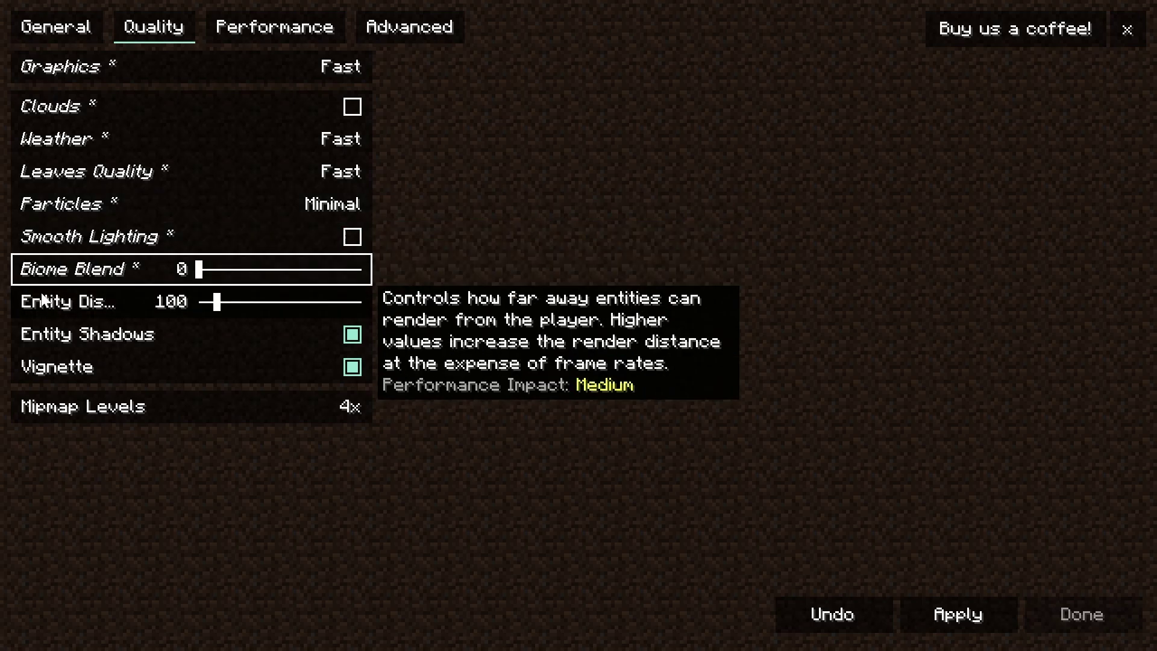
left_click_drag(223, 299, 187, 305)
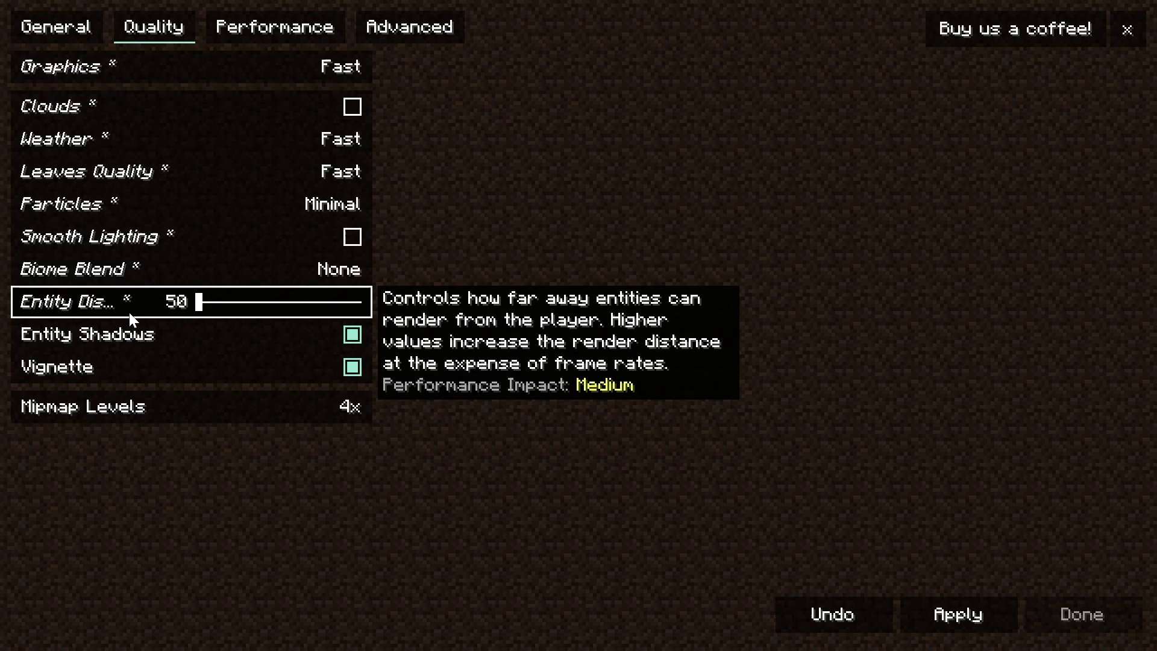
Turn off entity shadows and vignette, set mipmap levels to 0x, and apply the settings.
left_click(135, 333)
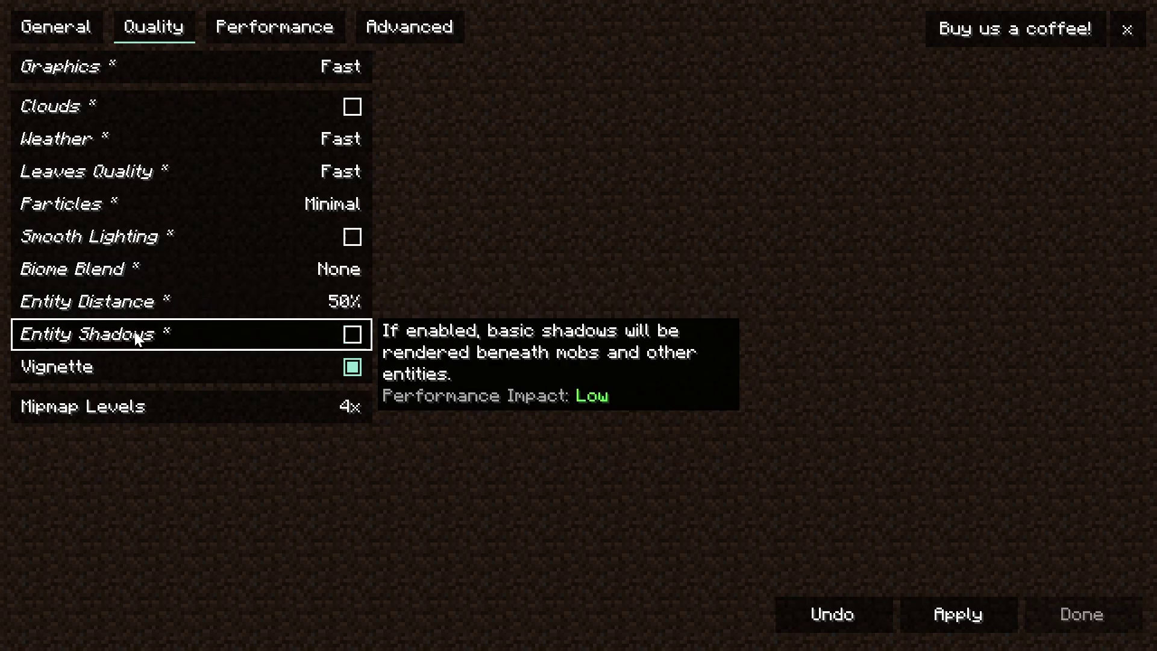
left_click(145, 368)
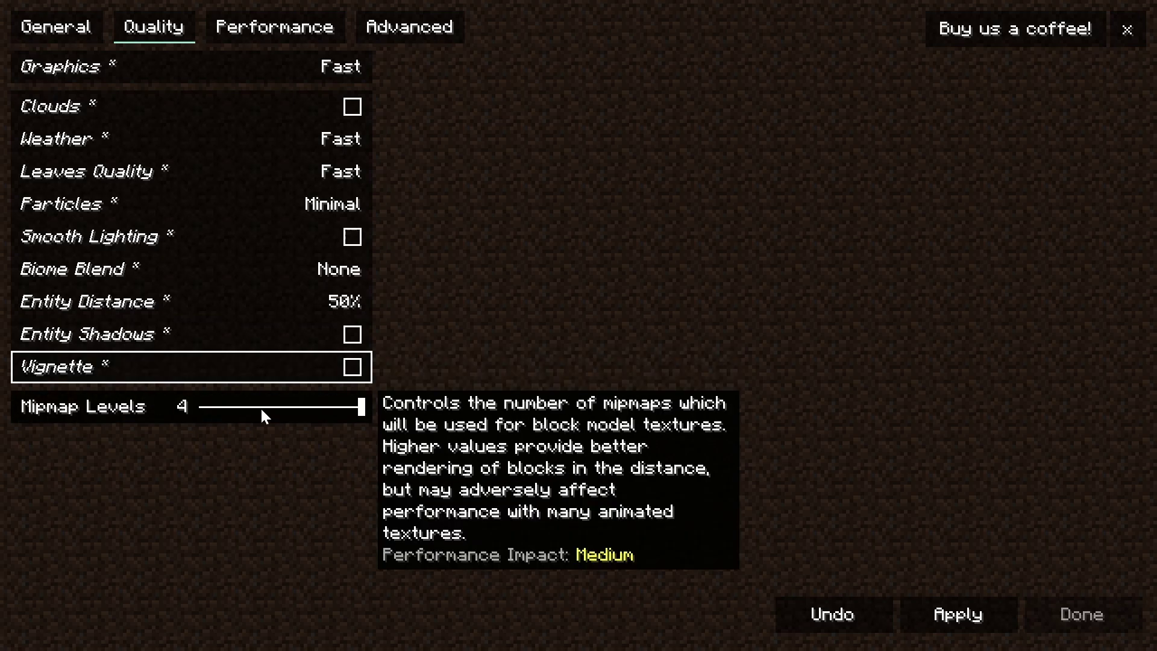
left_click_drag(262, 407, 155, 416)
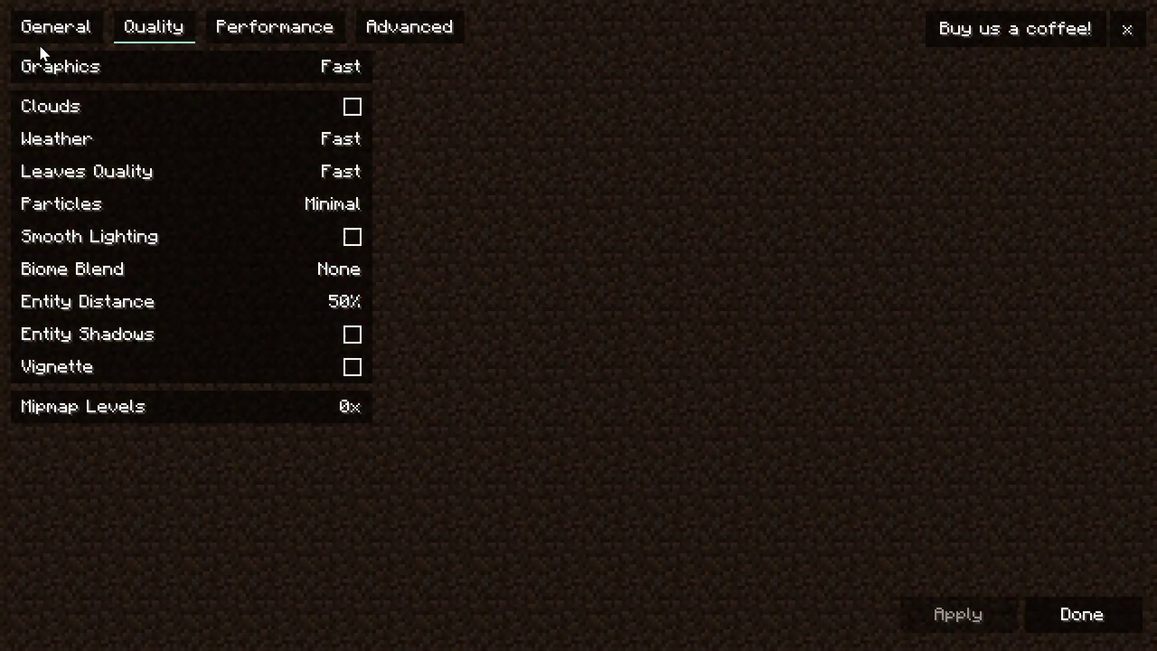
Try 3 chunk update threads in the performance settings and set the option back to Default.
left_click(49, 36)
left_click(154, 27)
left_click(244, 33)
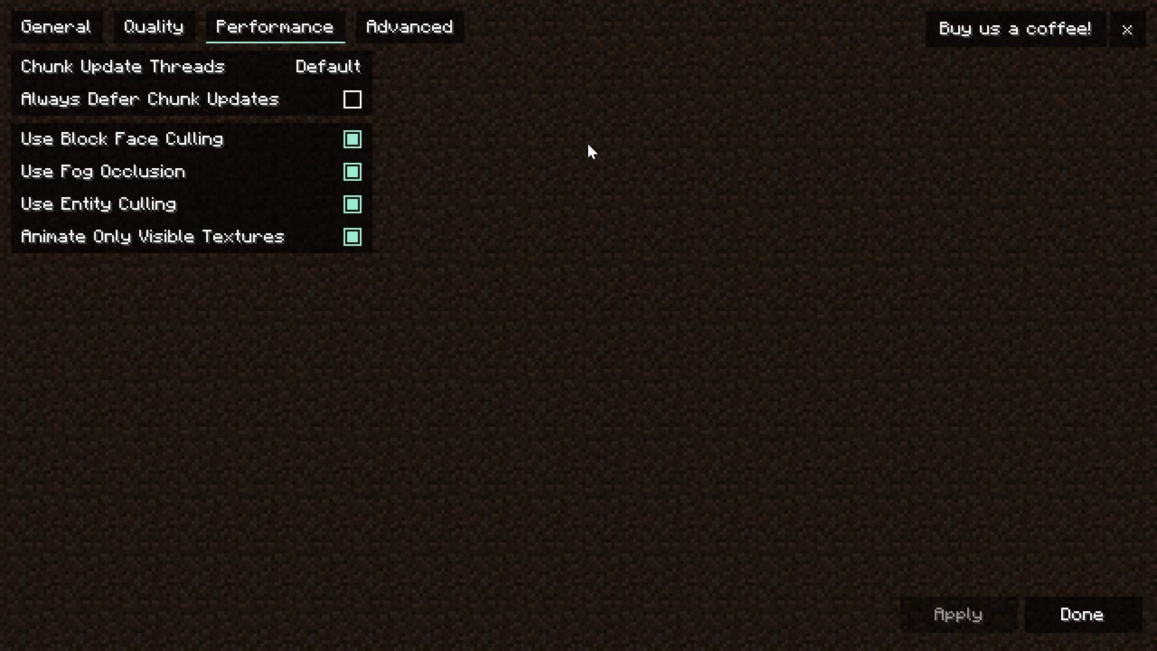
mouse_move(217, 73)
left_click(230, 69)
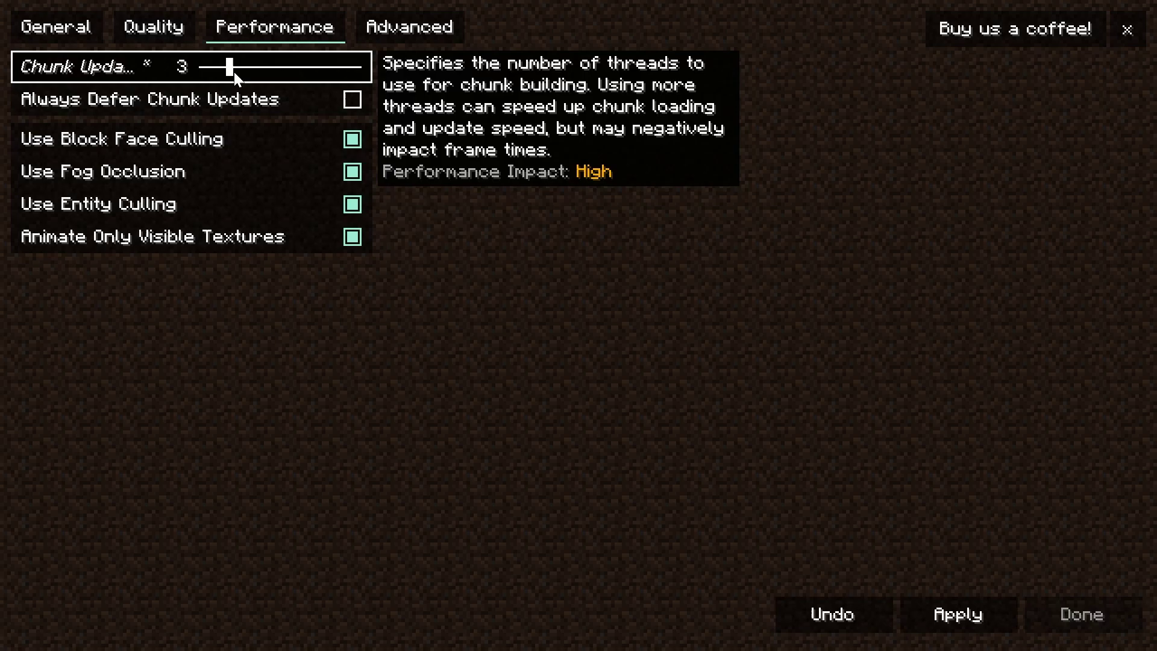
left_click_drag(233, 72, 198, 72)
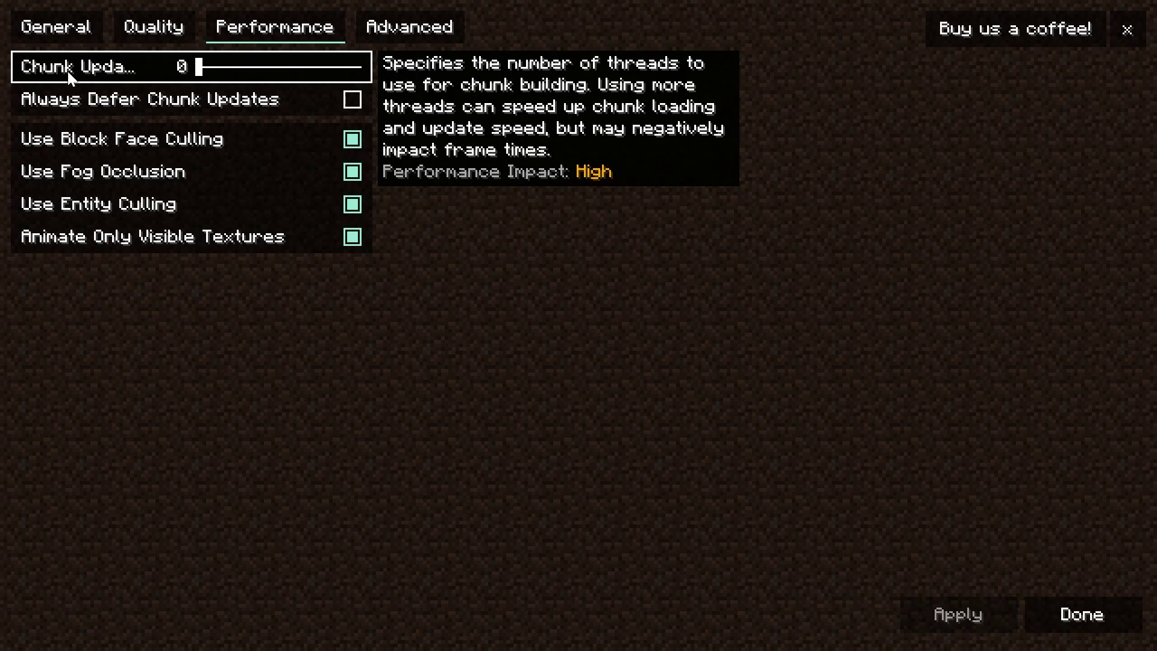
Enable Always Defer Chunk Updates in the performance settings and apply the change.
left_click(104, 99)
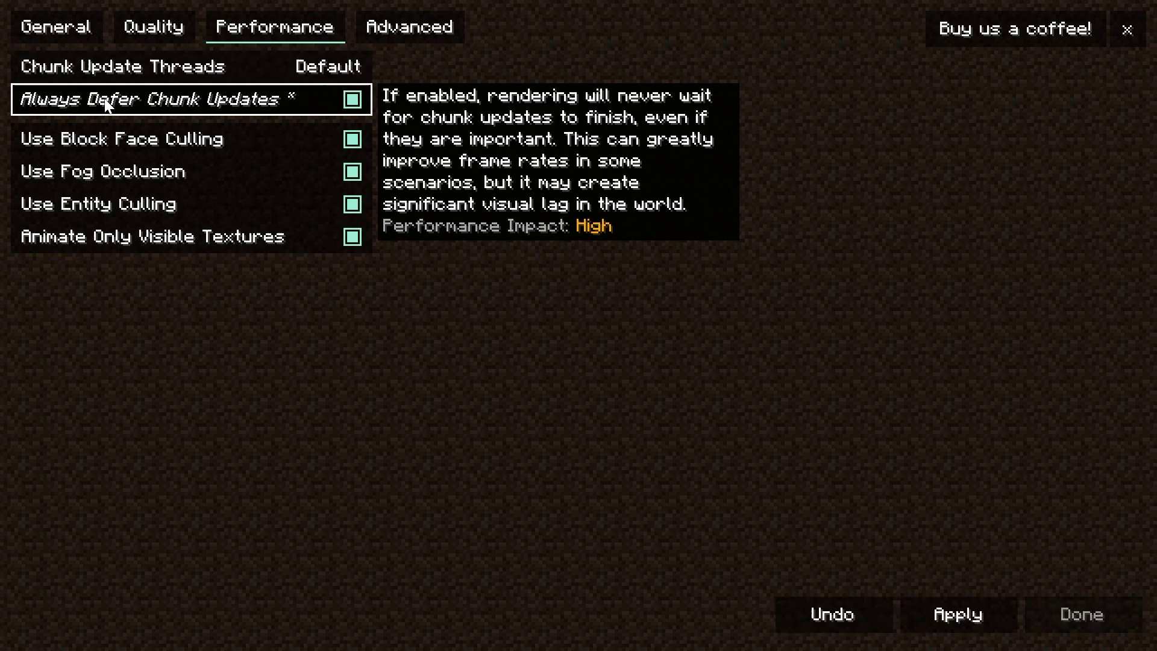
left_click(106, 102)
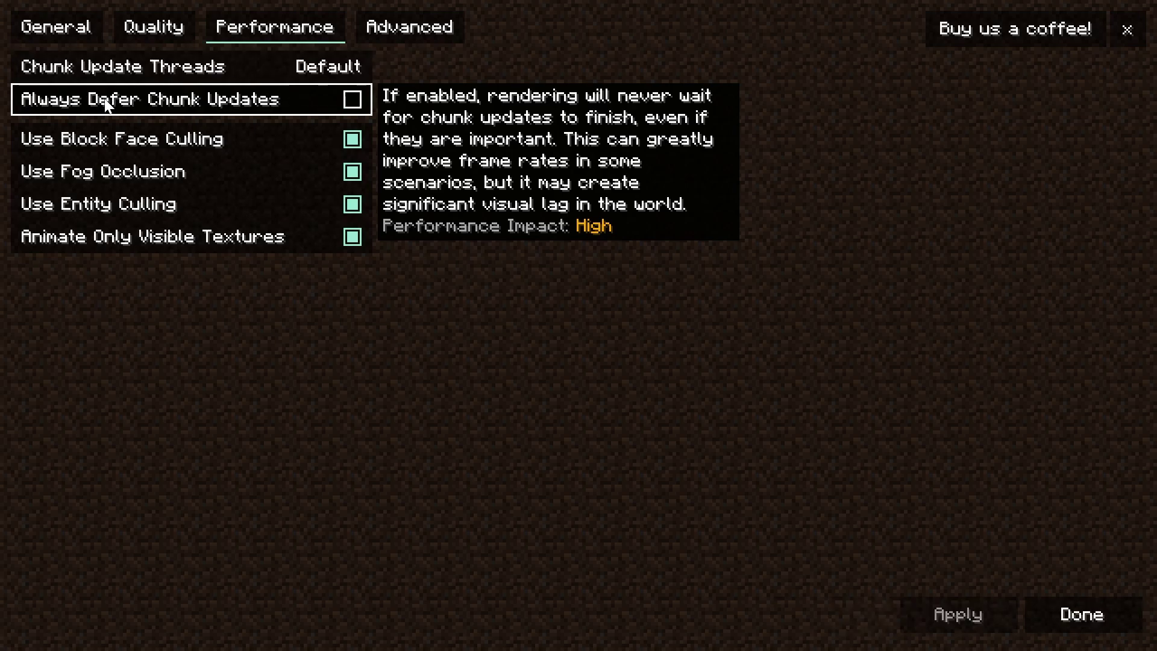
left_click(106, 103)
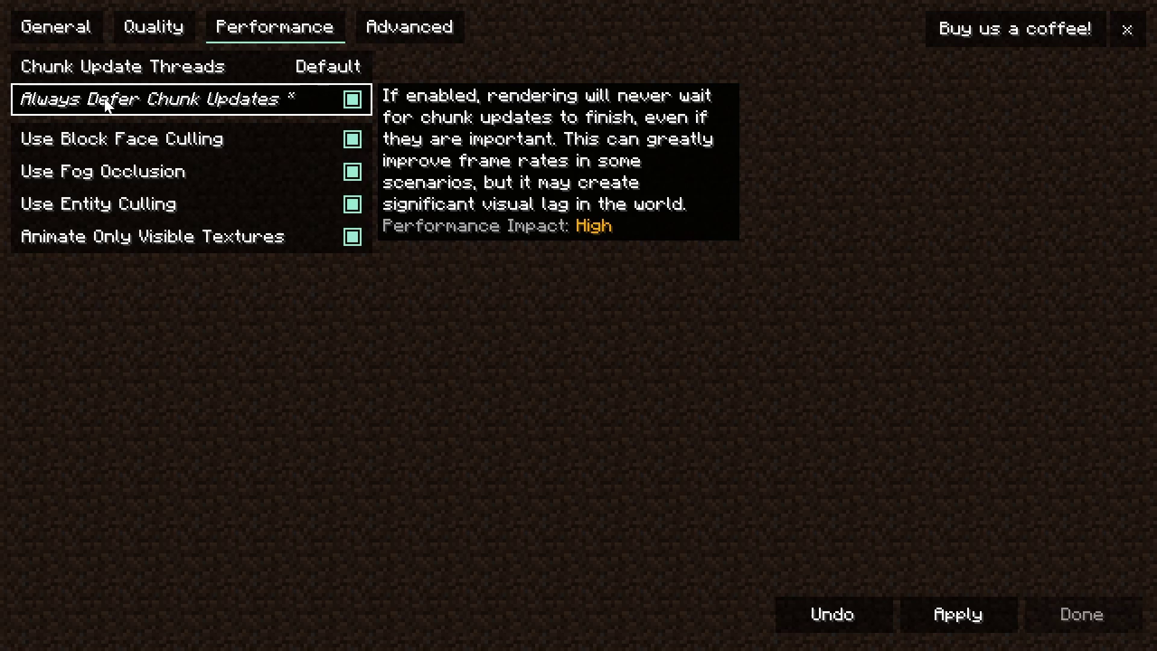
left_click(106, 104)
left_click(106, 103)
left_click(997, 599)
Review the advanced persistent mapping, CPU render-ahead limit and direct memory access options, and exit to the title screen.
left_click(409, 26)
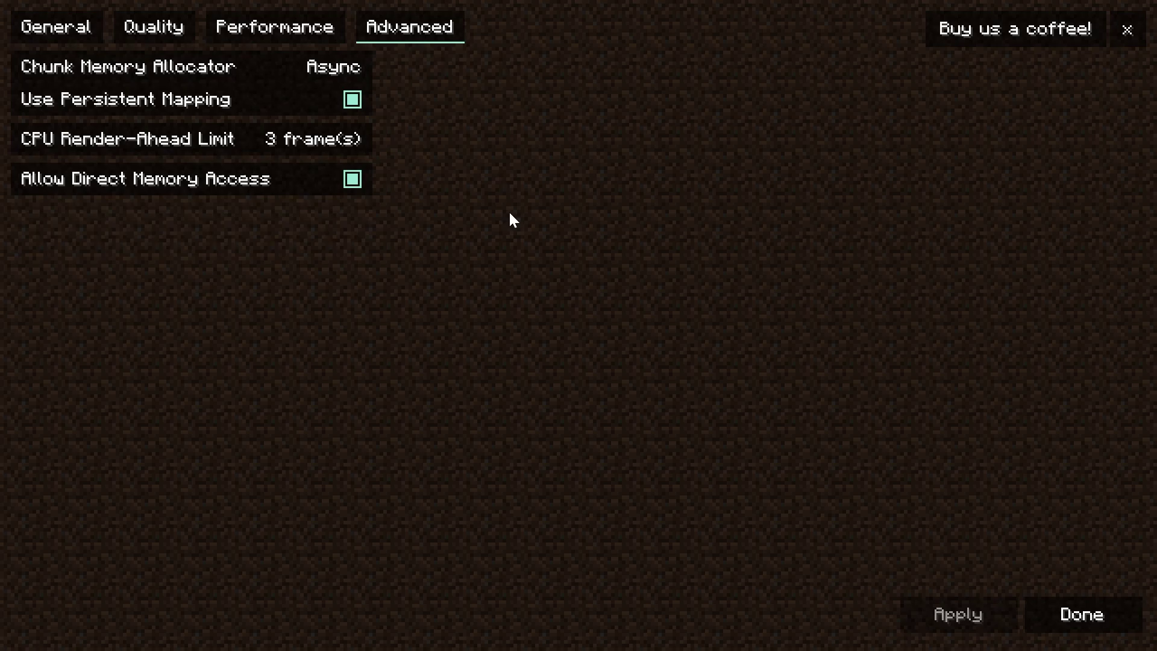
mouse_move(264, 75)
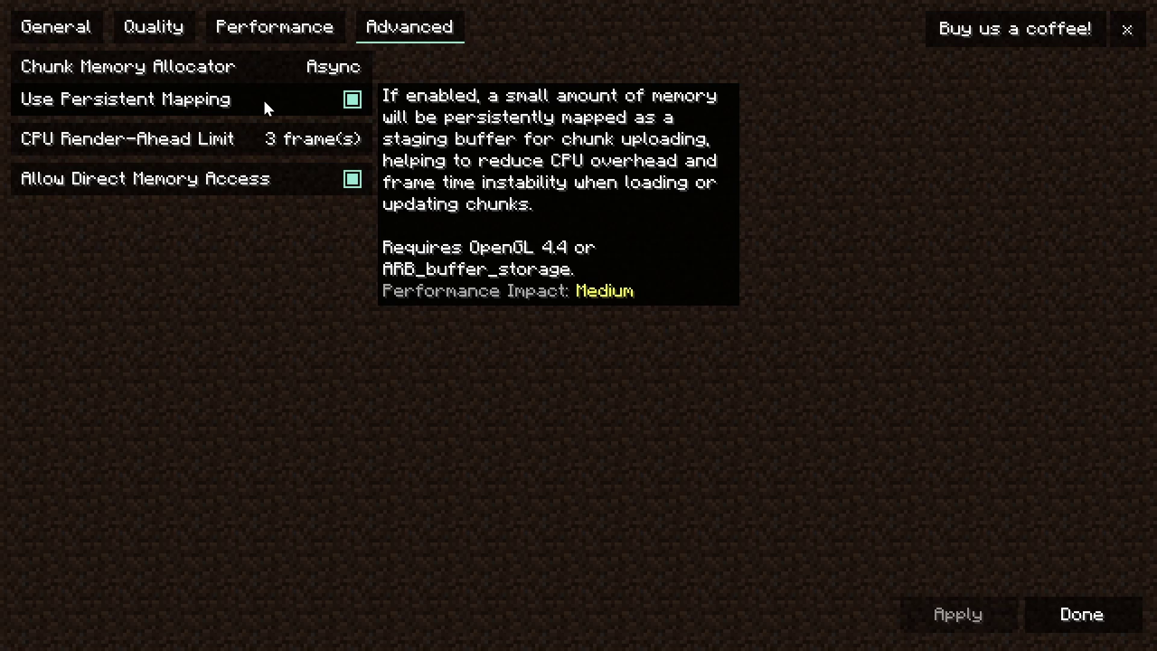
mouse_move(262, 145)
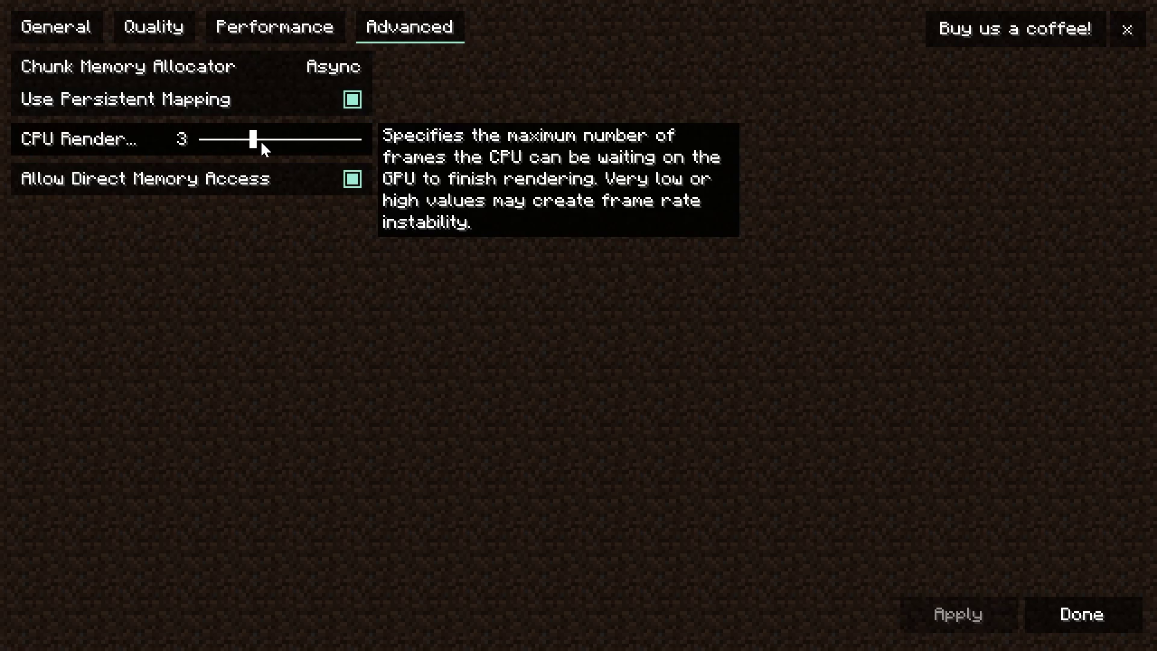
mouse_move(263, 144)
left_mouse_down()
mouse_move(307, 145)
mouse_move(255, 148)
left_mouse_up()
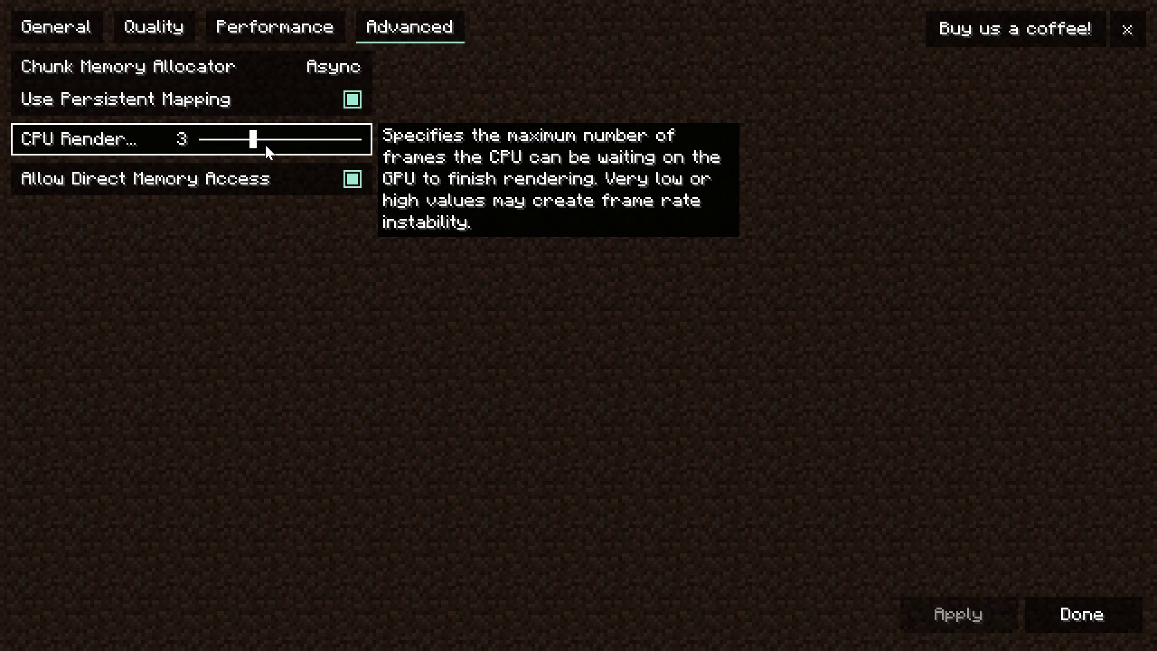
mouse_move(269, 138)
left_mouse_down()
mouse_move(308, 139)
mouse_move(254, 138)
left_mouse_up()
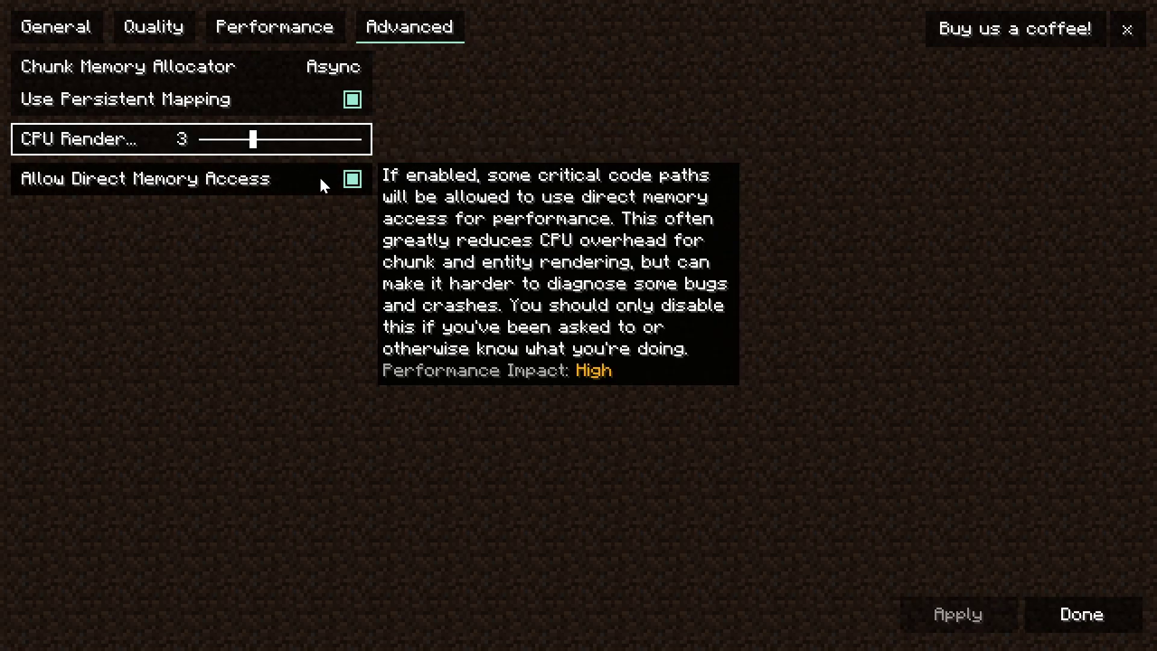
left_click(924, 616)
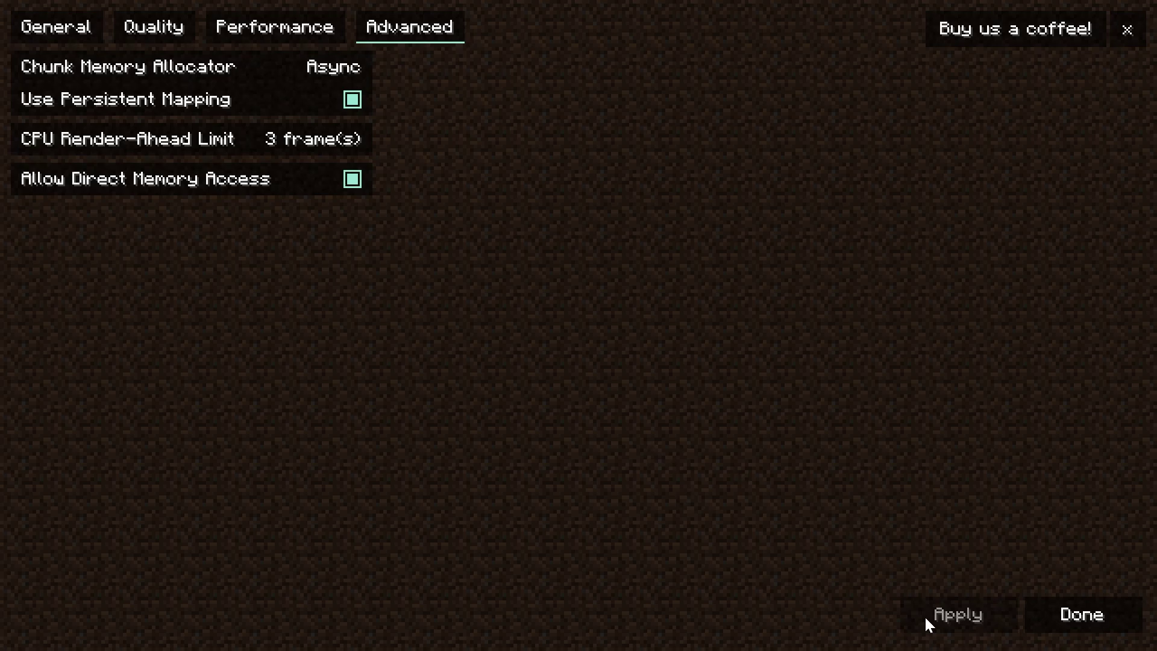
left_click(1035, 627)
key("Escape")
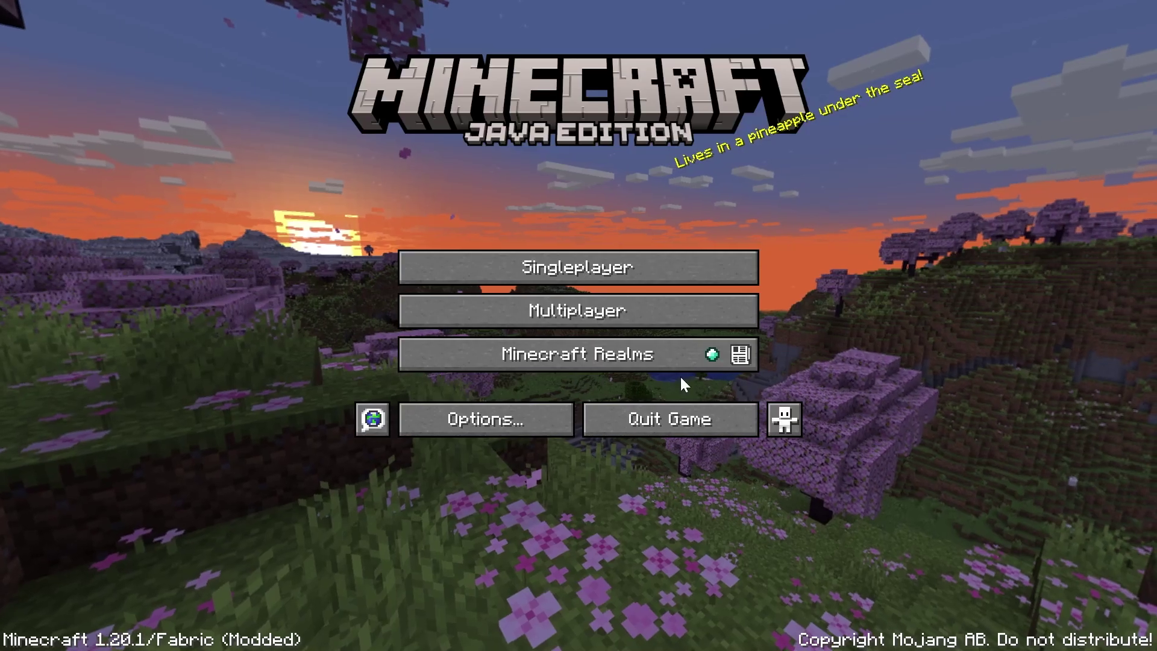
Join the multiplayer server, walk forward through the world, and display the debug information to check the frame rate.
left_click(587, 319)
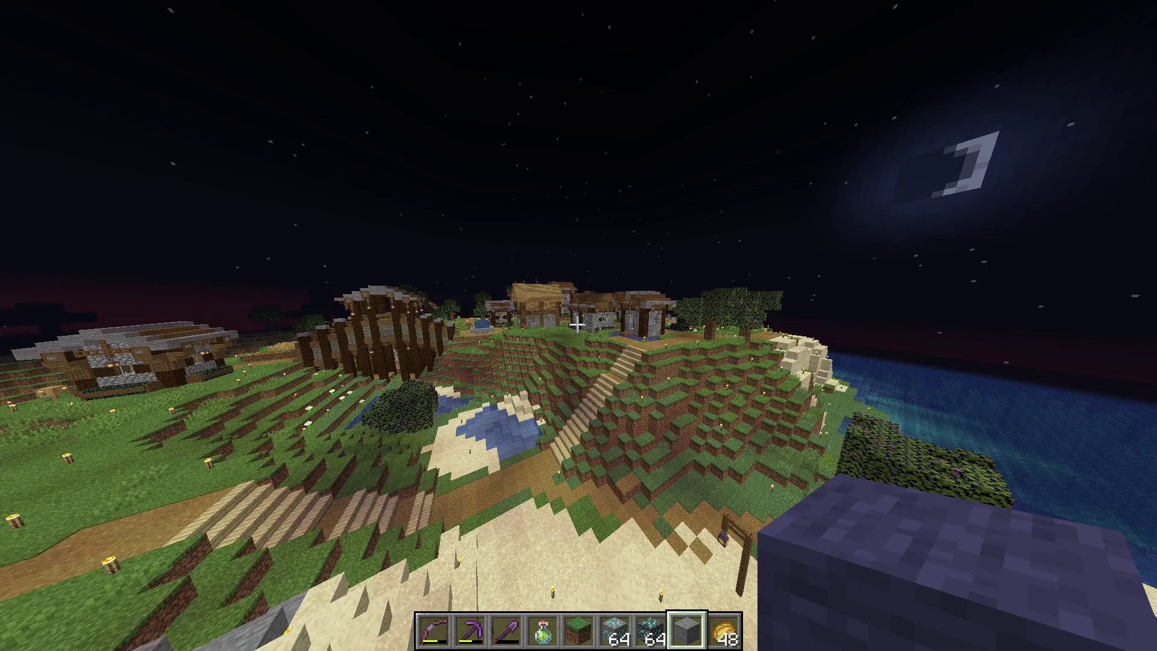
key("w")
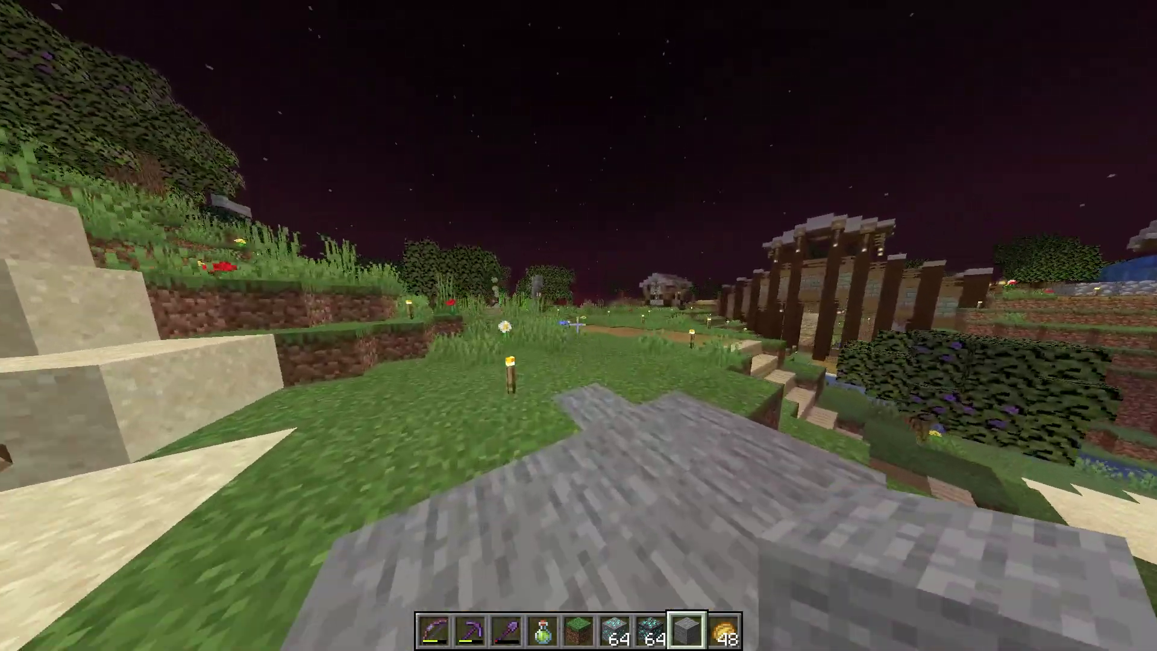
key("w")
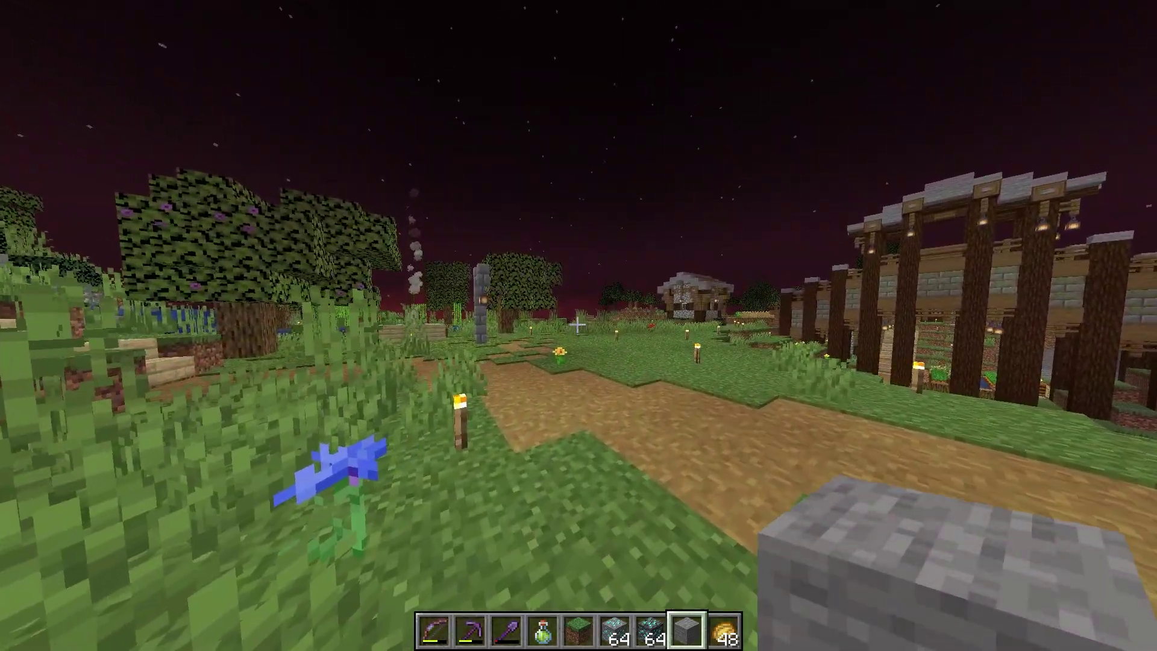
key("F3")
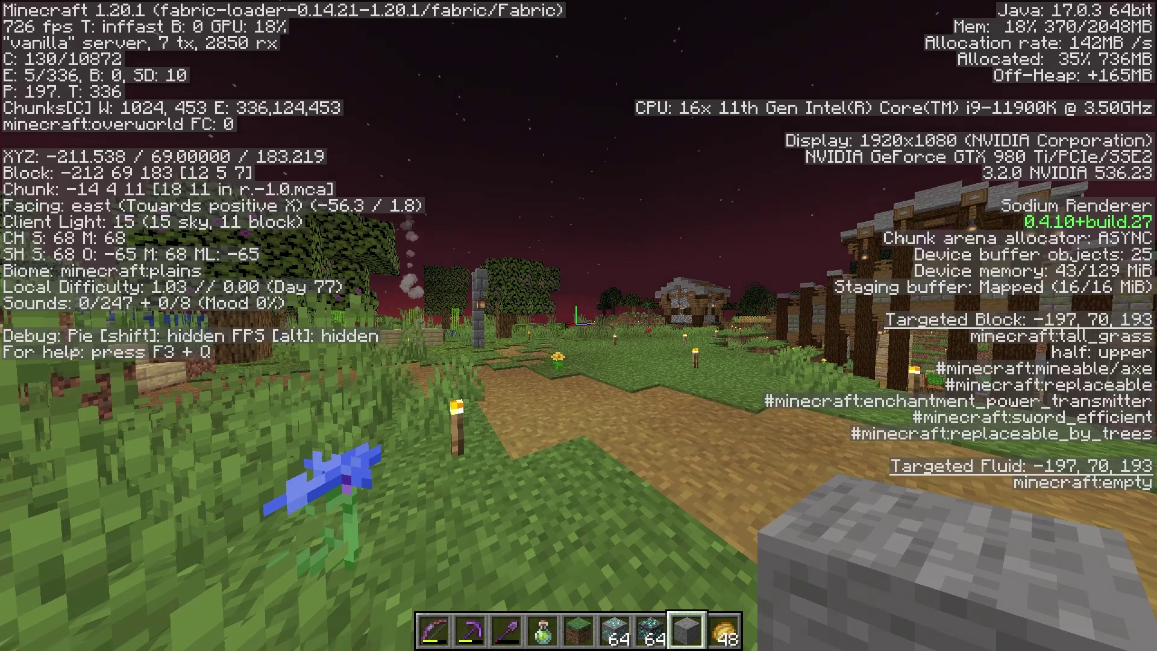
Walk across the grass, up the birch stairs and through the village while watching the frame rate in the debug information.
key("Escape")
key("Escape")
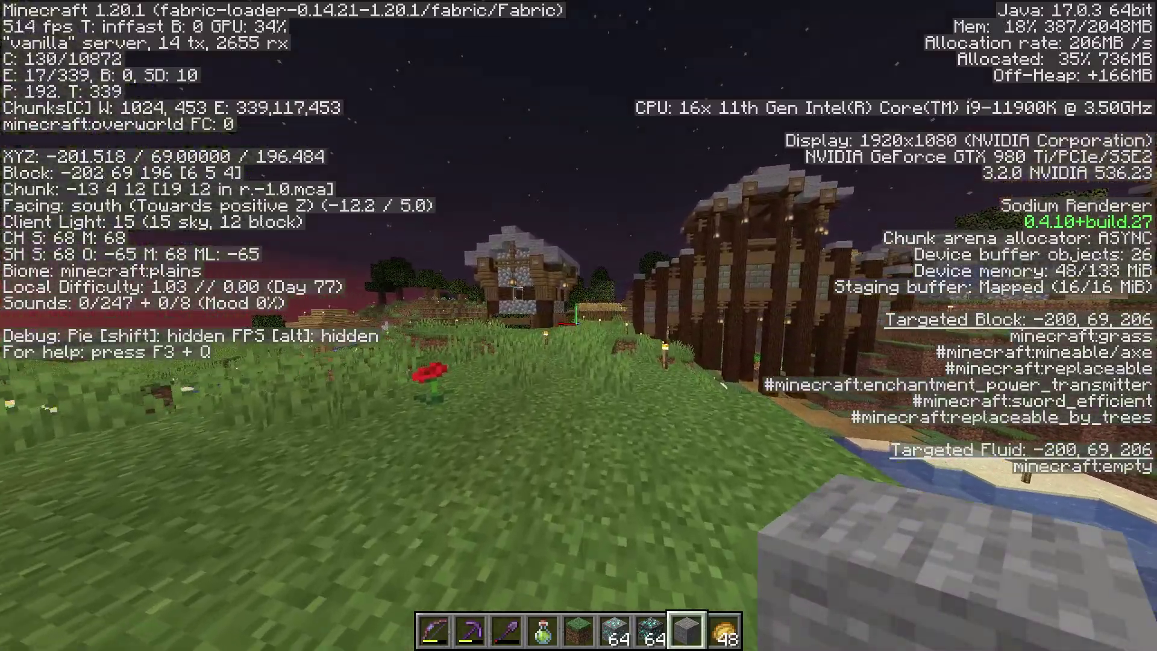
key("w")
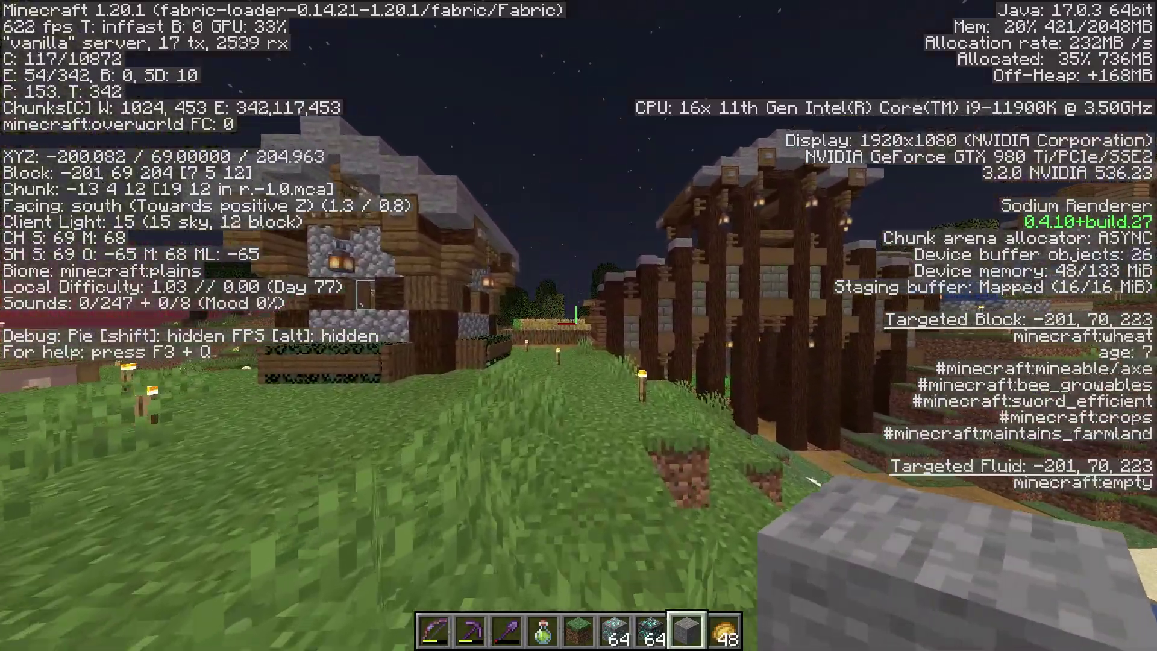
key("w")
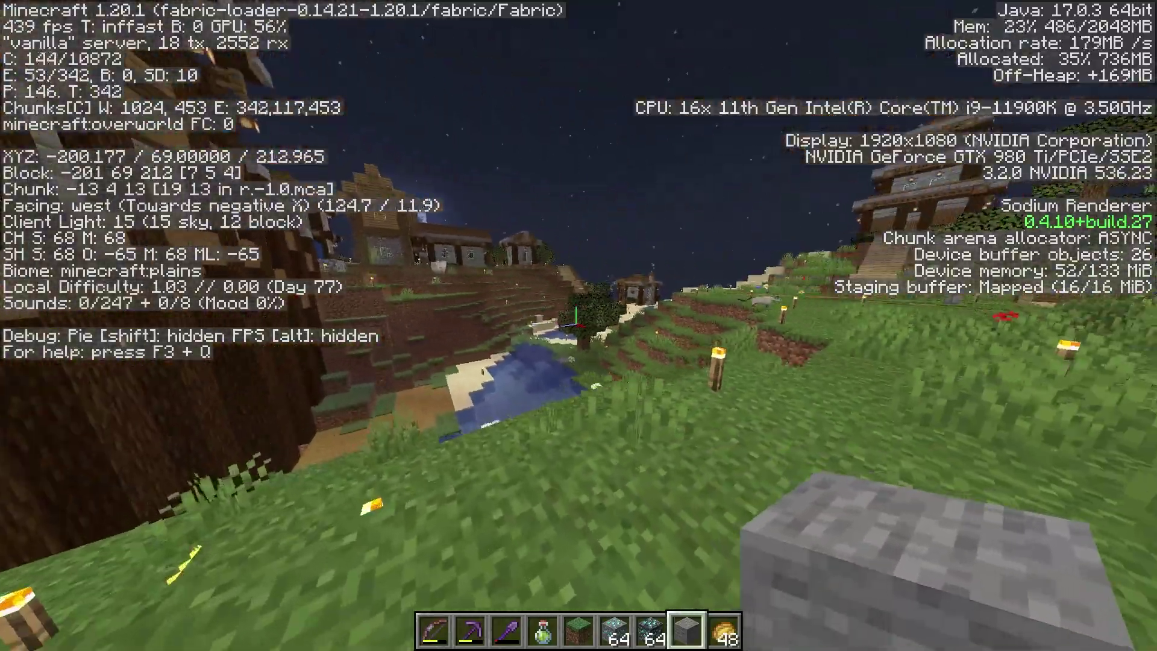
key("w")
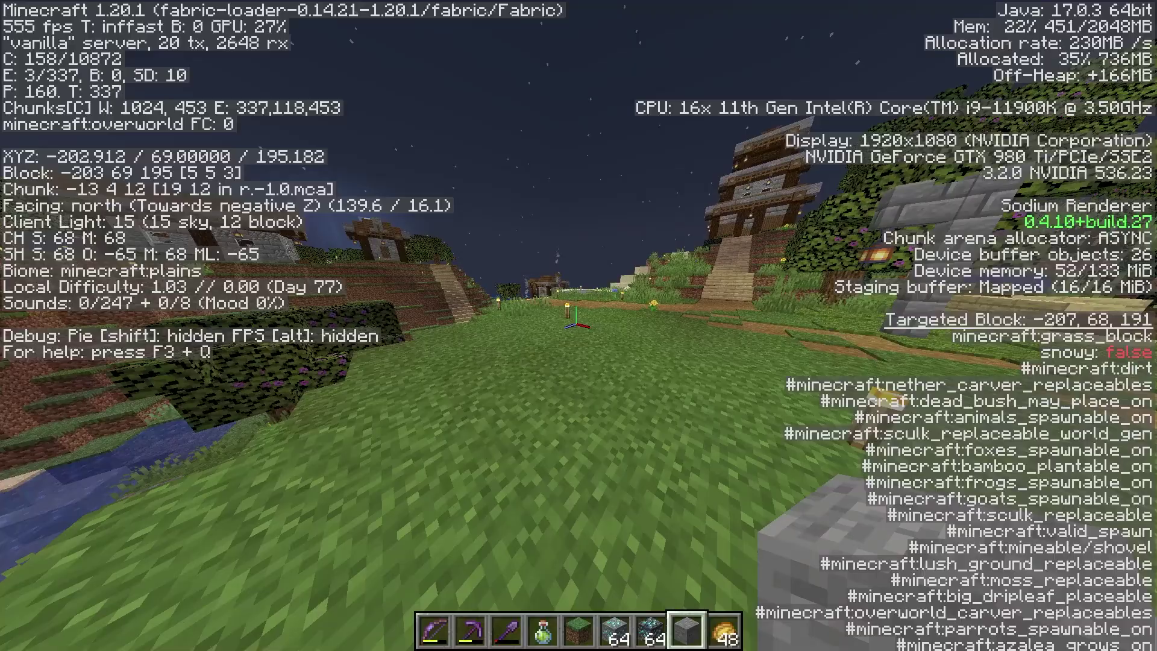
key("w")
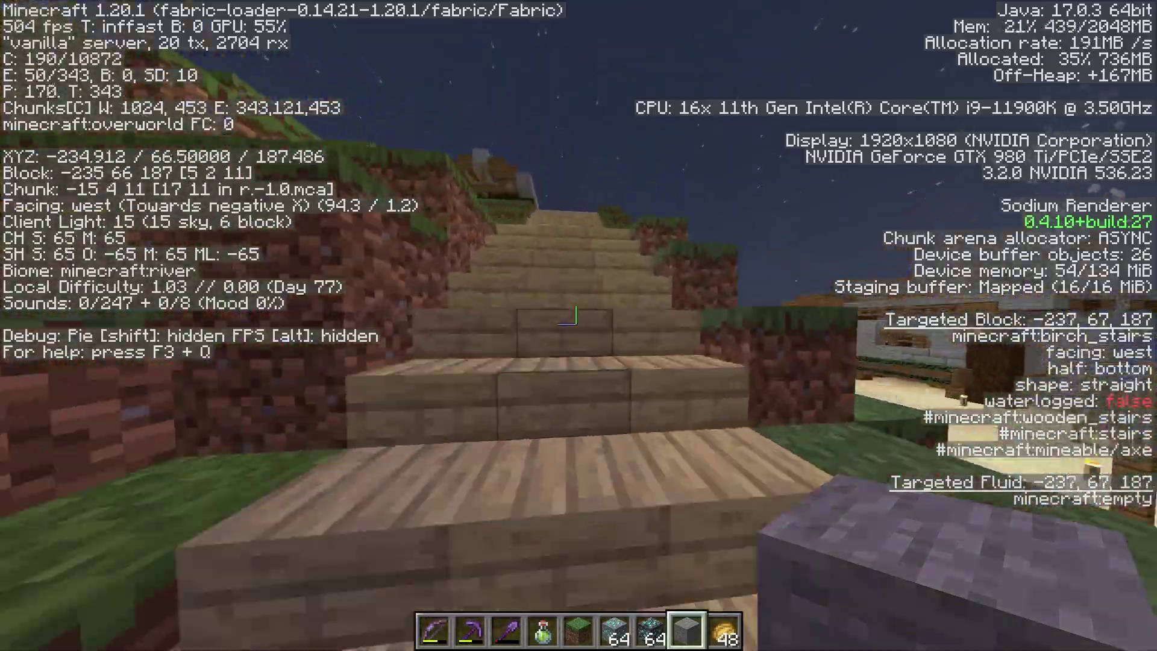
key("w")
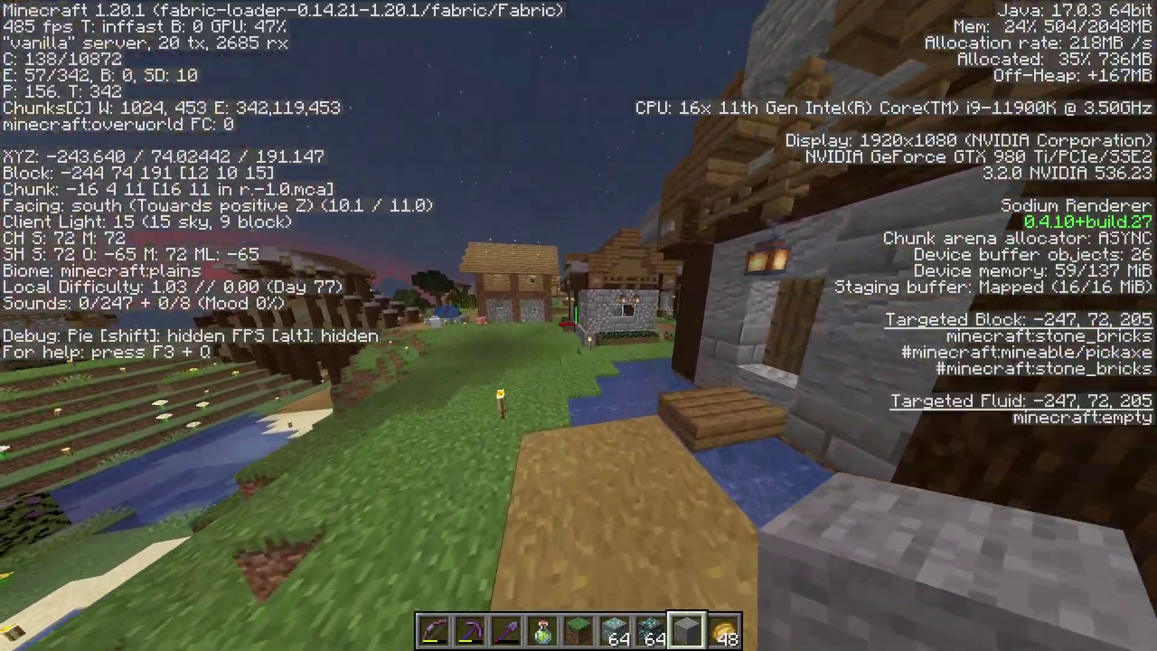
key("w")
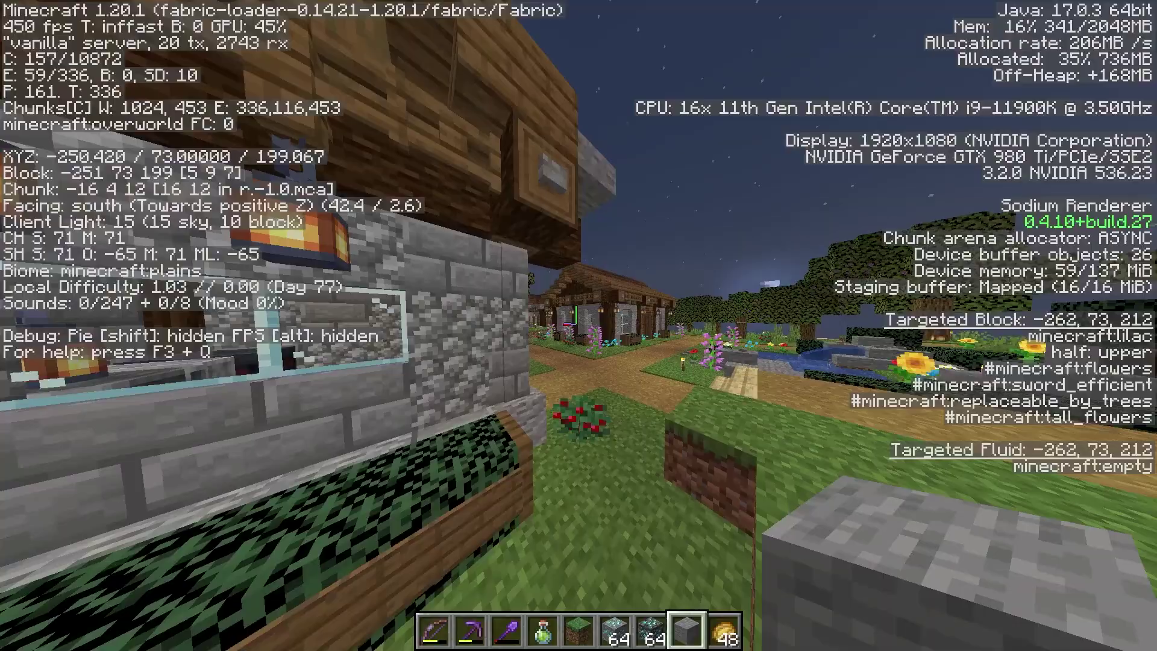
key("w")
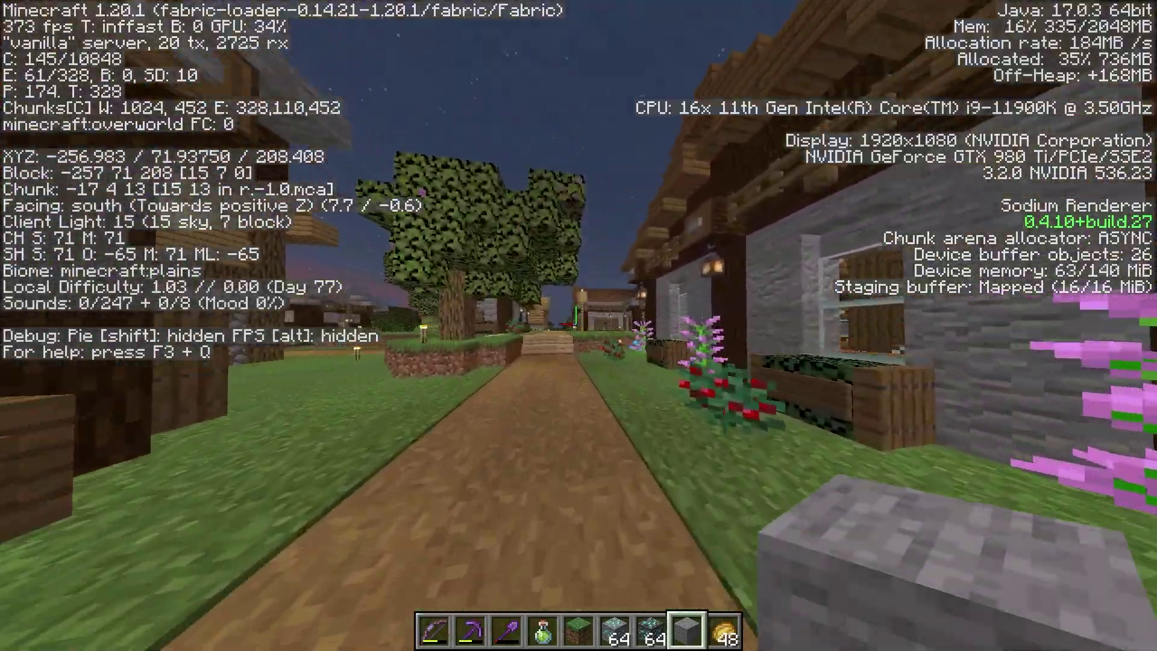
key("w")
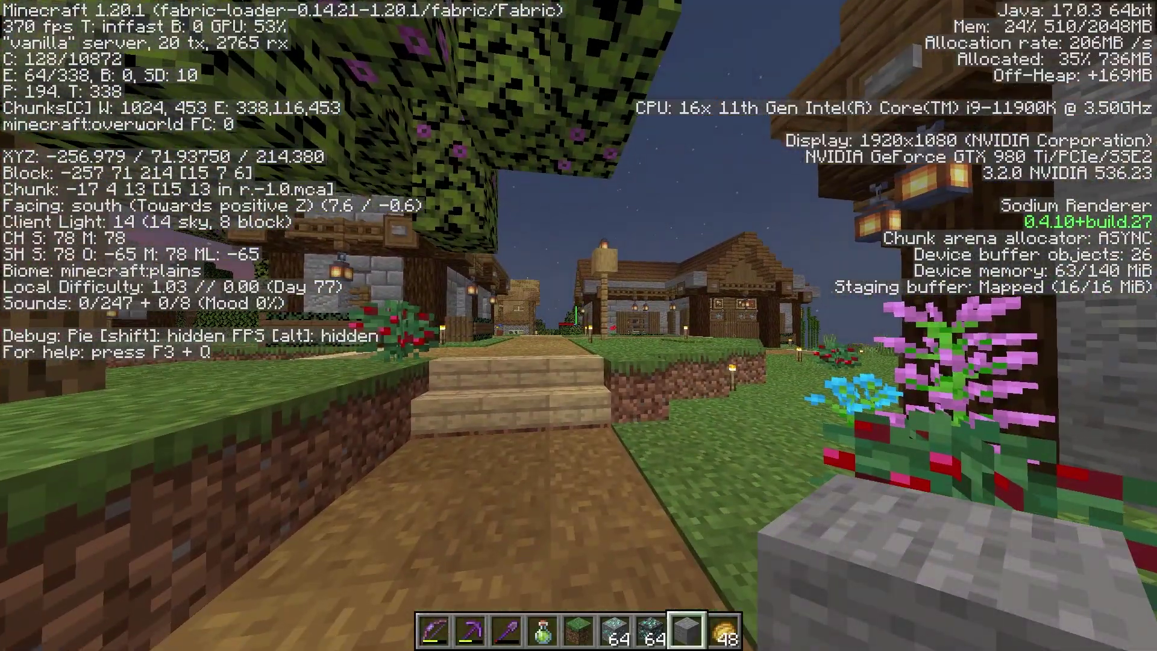
key("w")
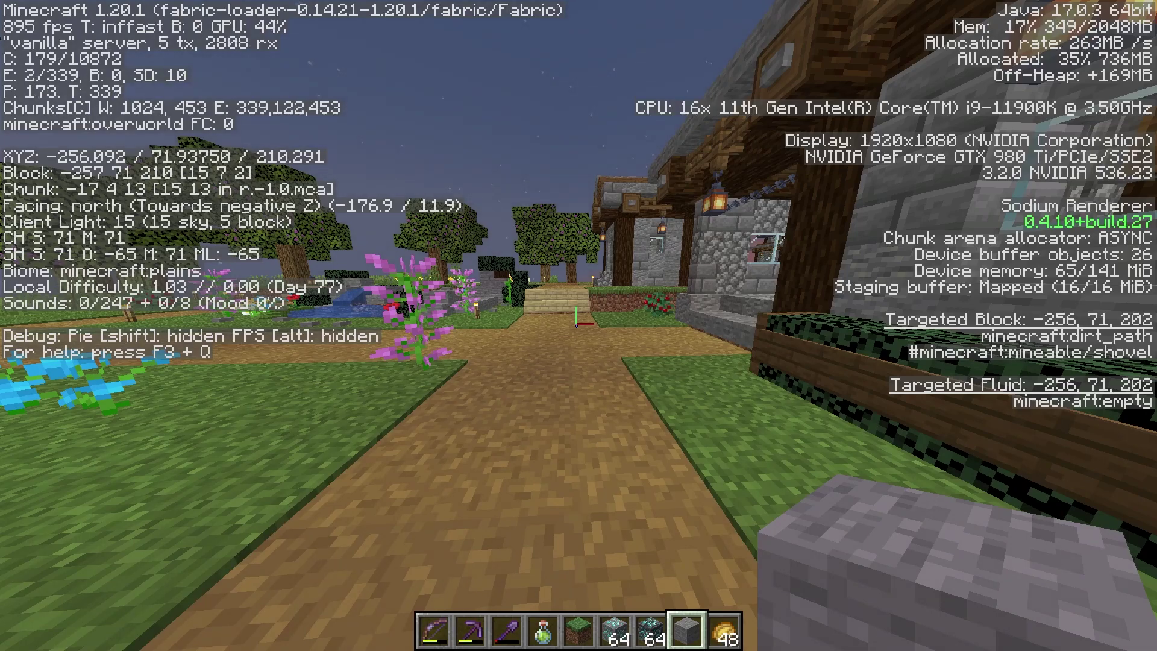
key("t")
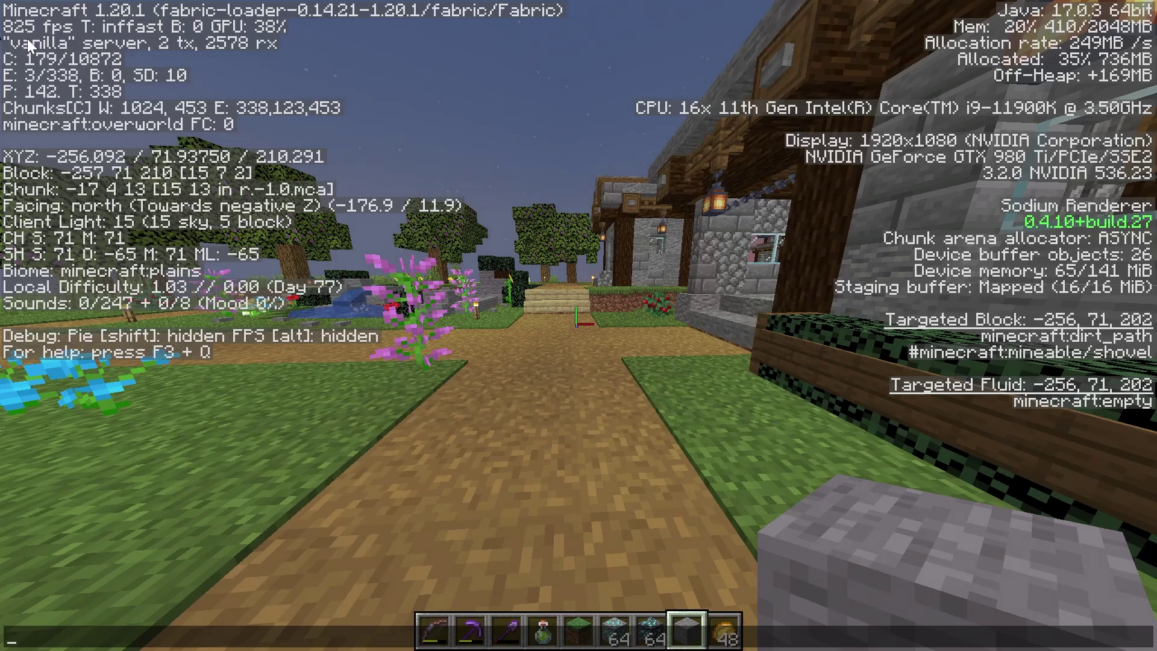
key("Escape")
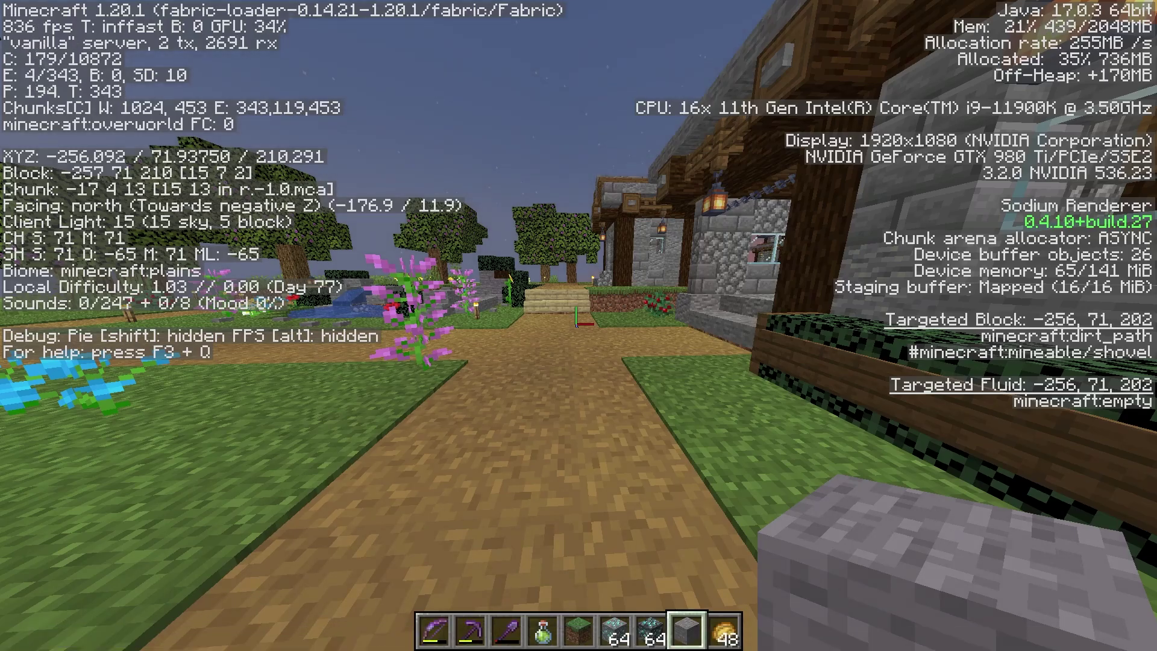
key("F3")
key("F3")
Walk around the village houses and south past the fenced crop field to examine how the frame rate changes.
key("w")
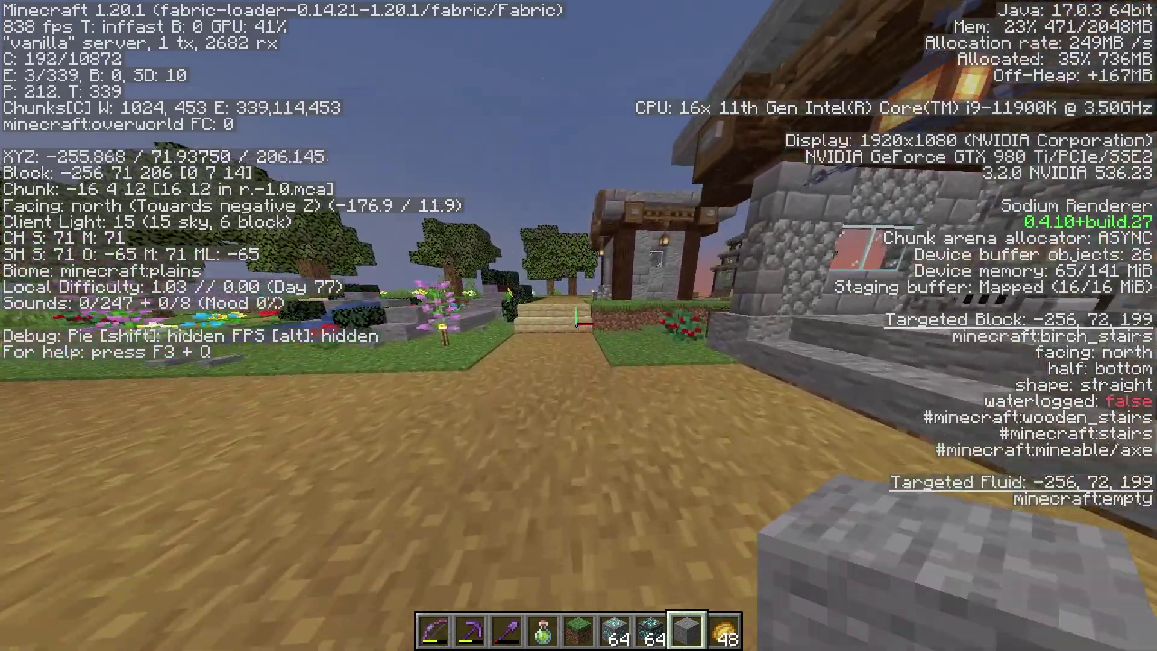
key("w")
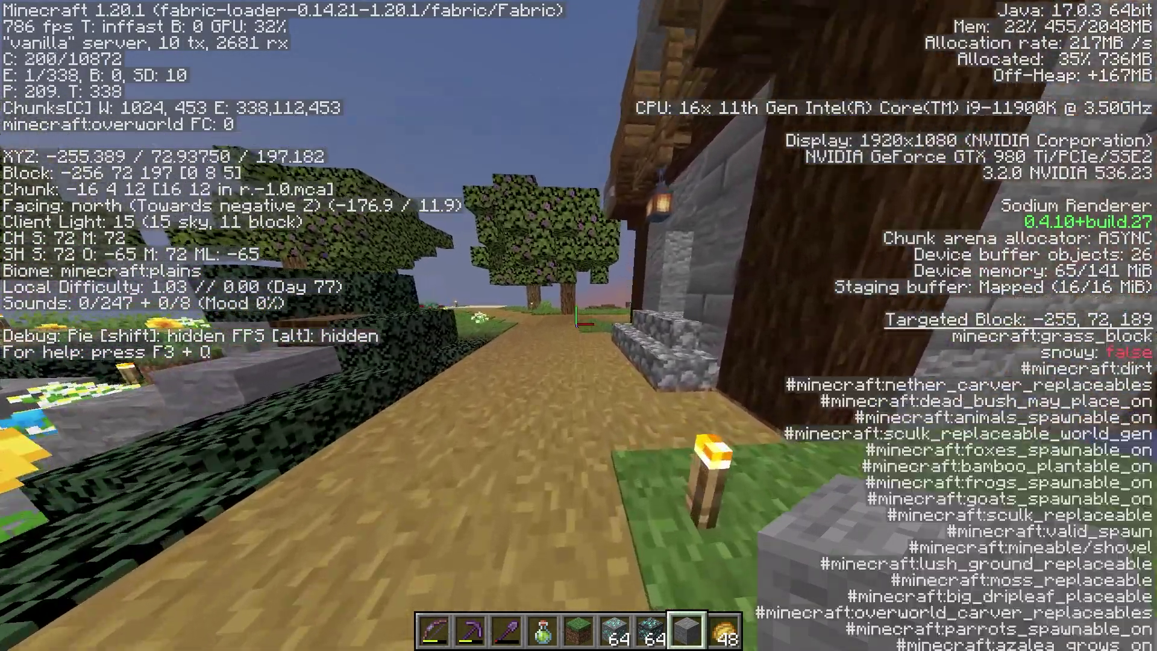
key("w")
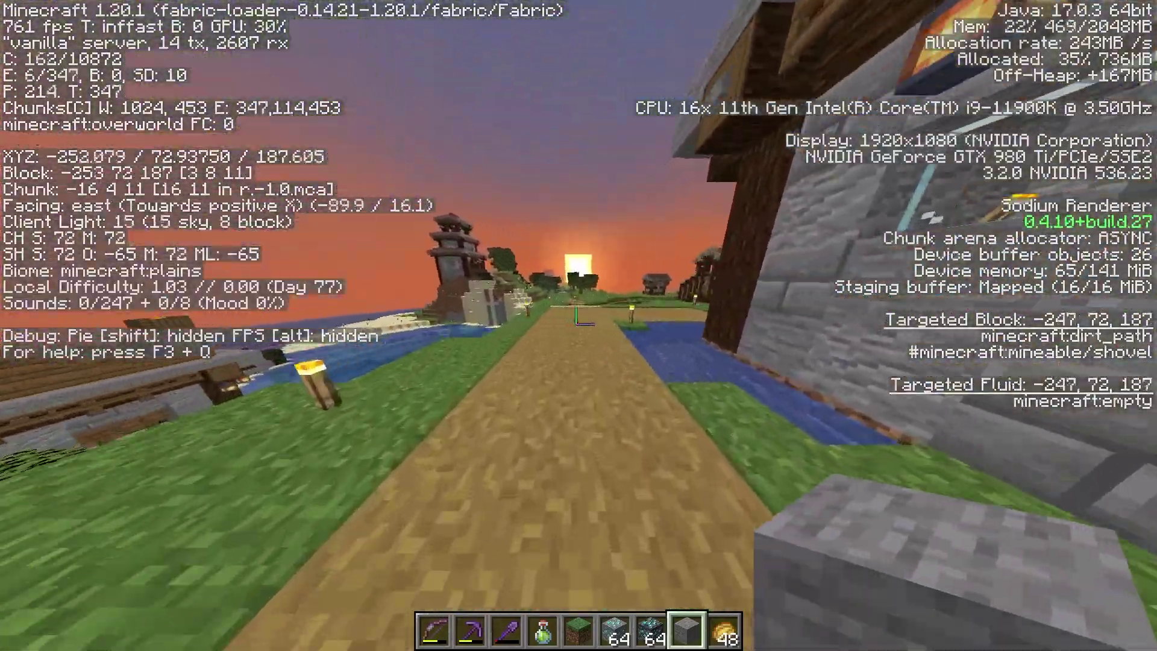
key("w")
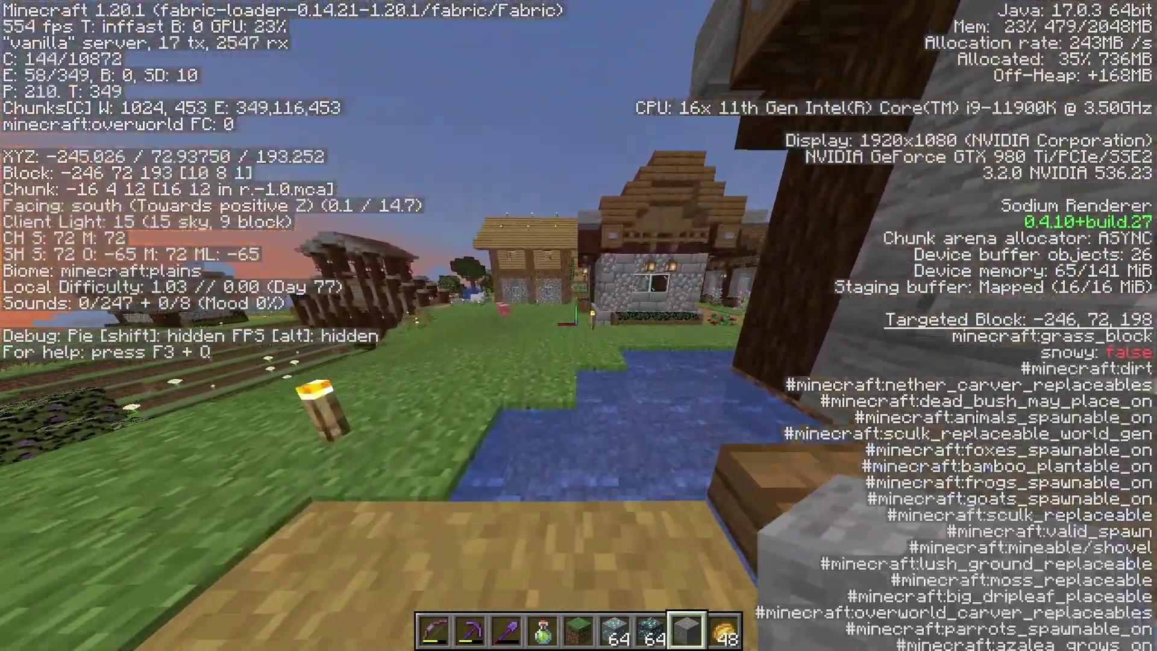
key("w")
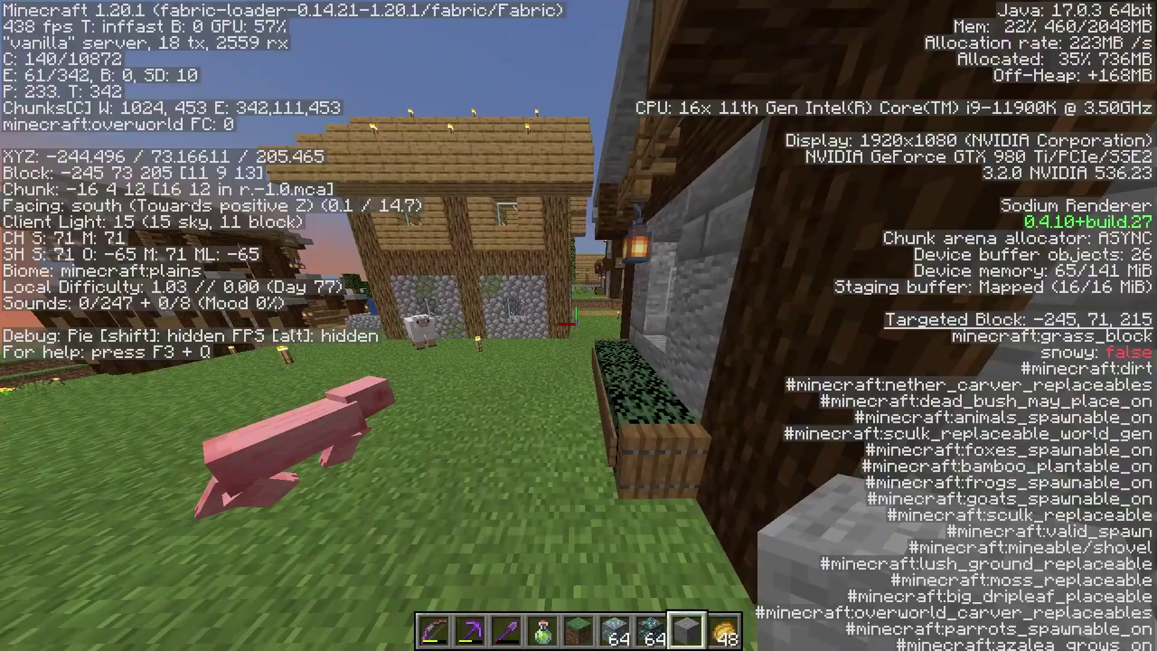
key("w")
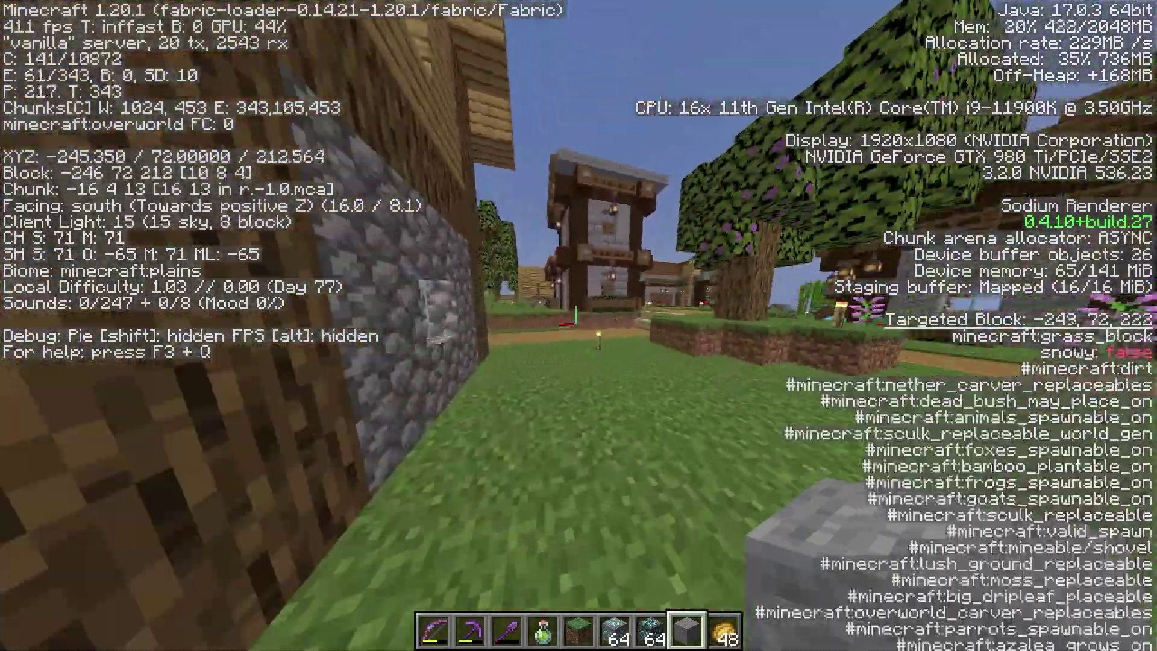
key("w")
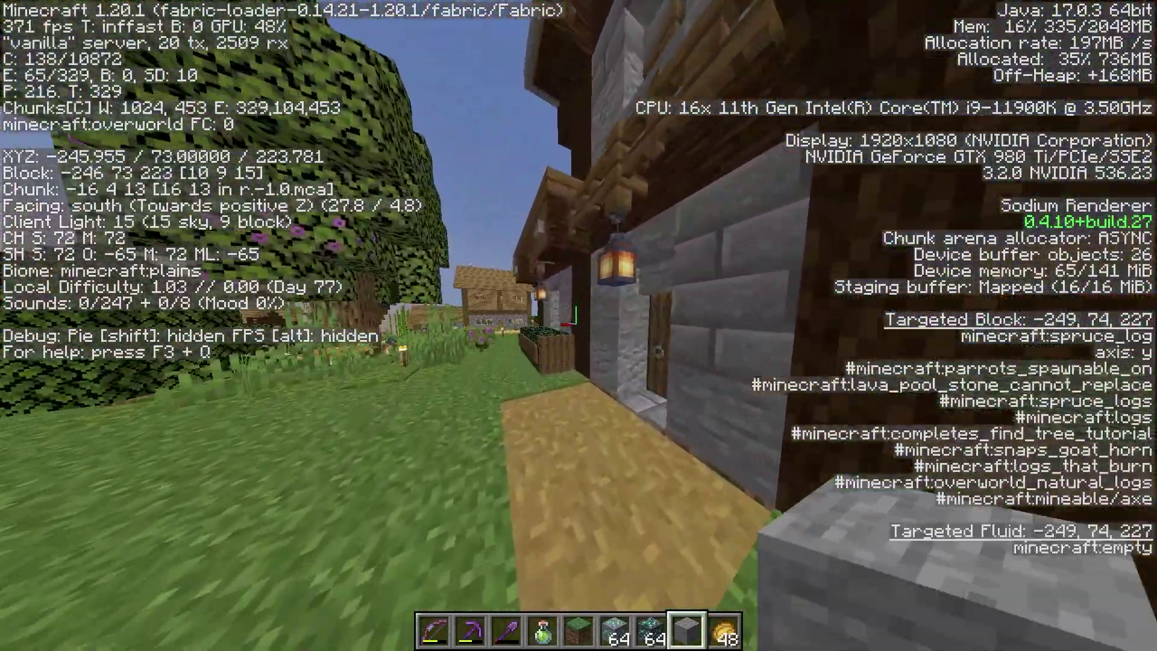
key("w")
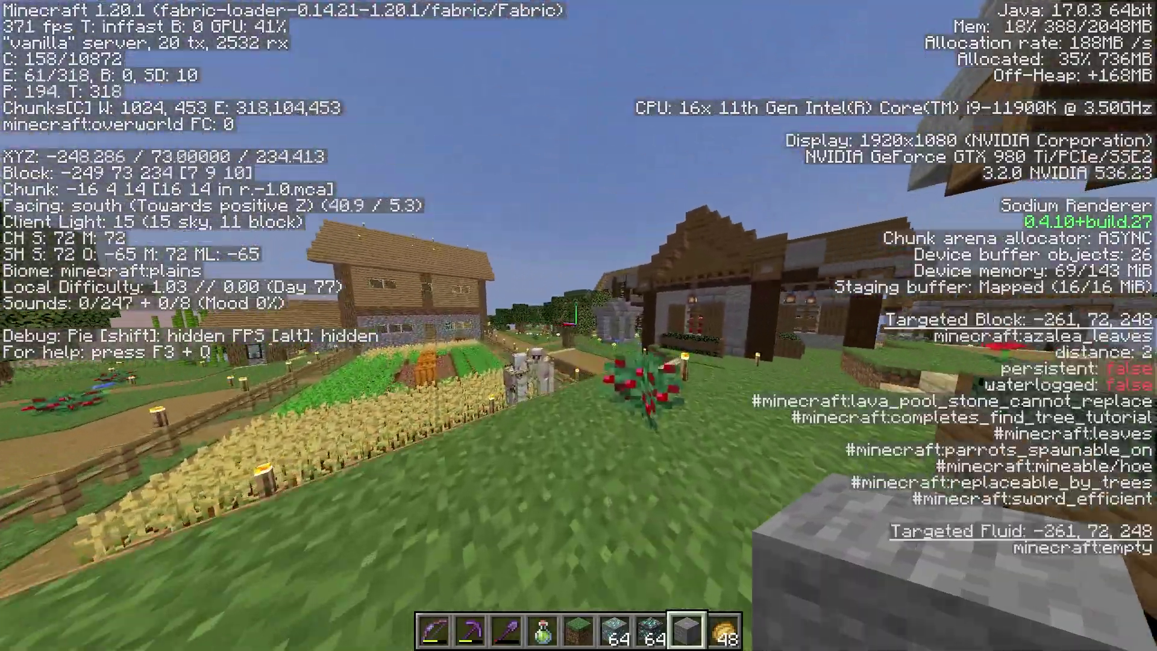
key("w")
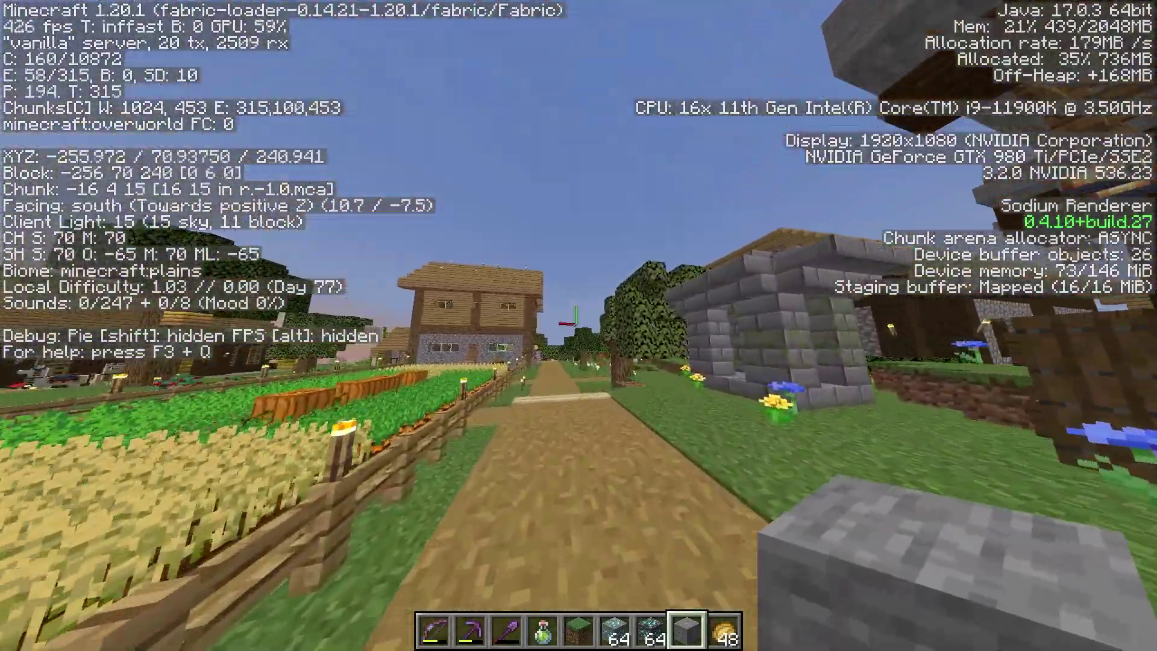
key("w")
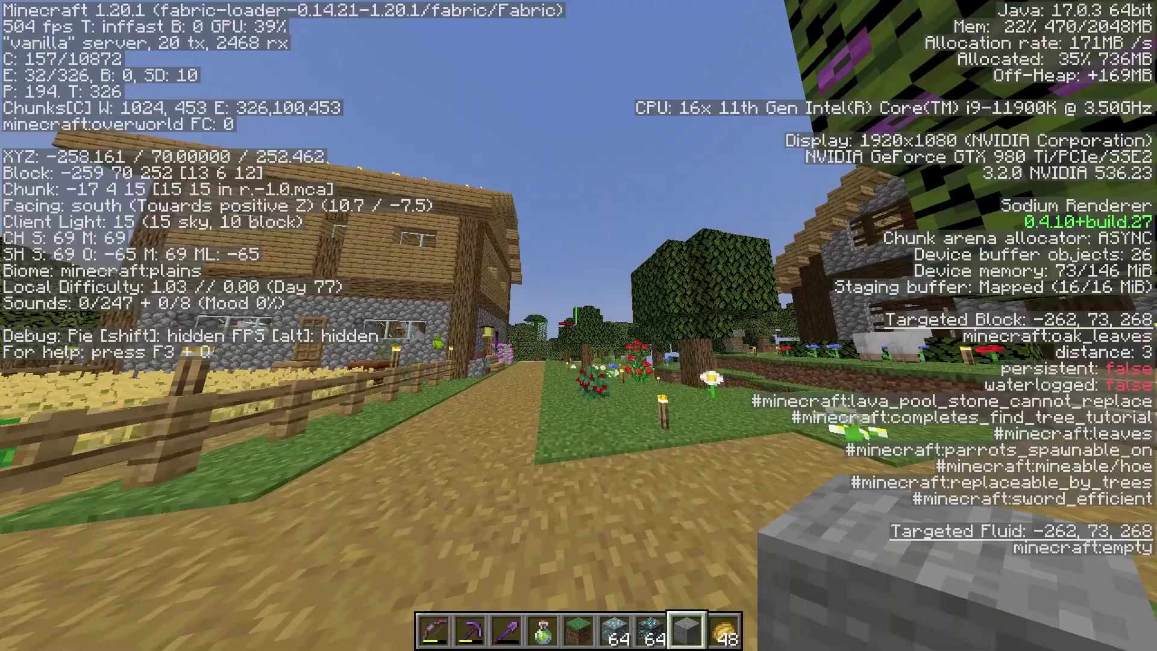
Set the render distance to 2 chunks in the video settings, apply the change and return to the game.
key("Escape")
left_click(565, 317)
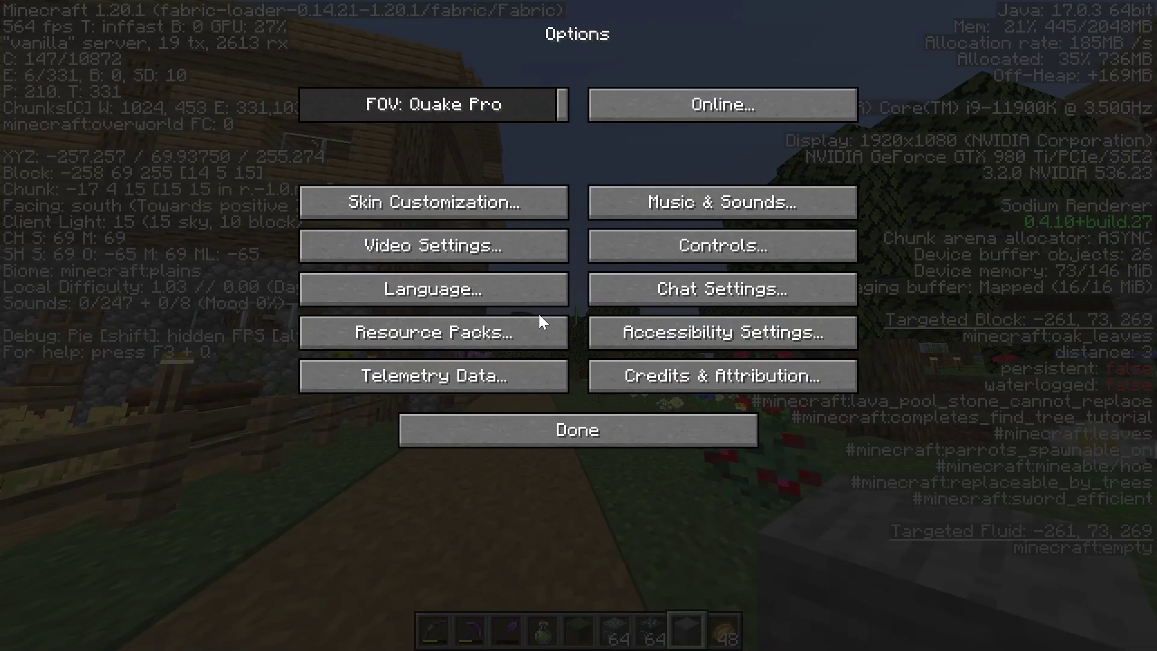
left_click(450, 261)
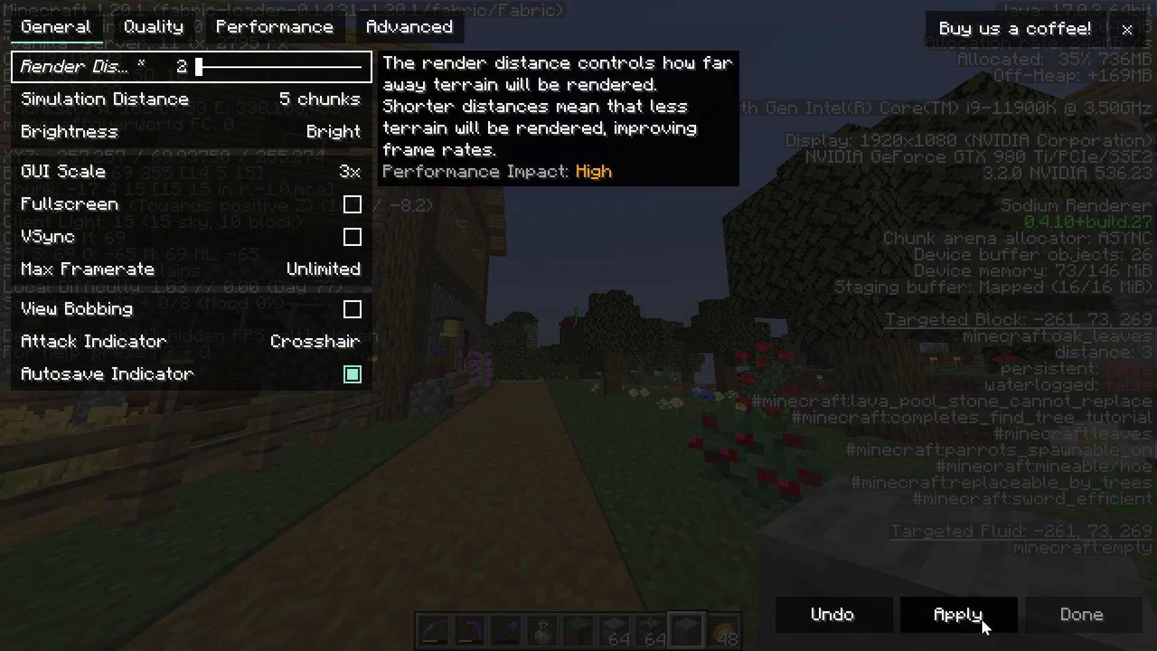
key("Escape")
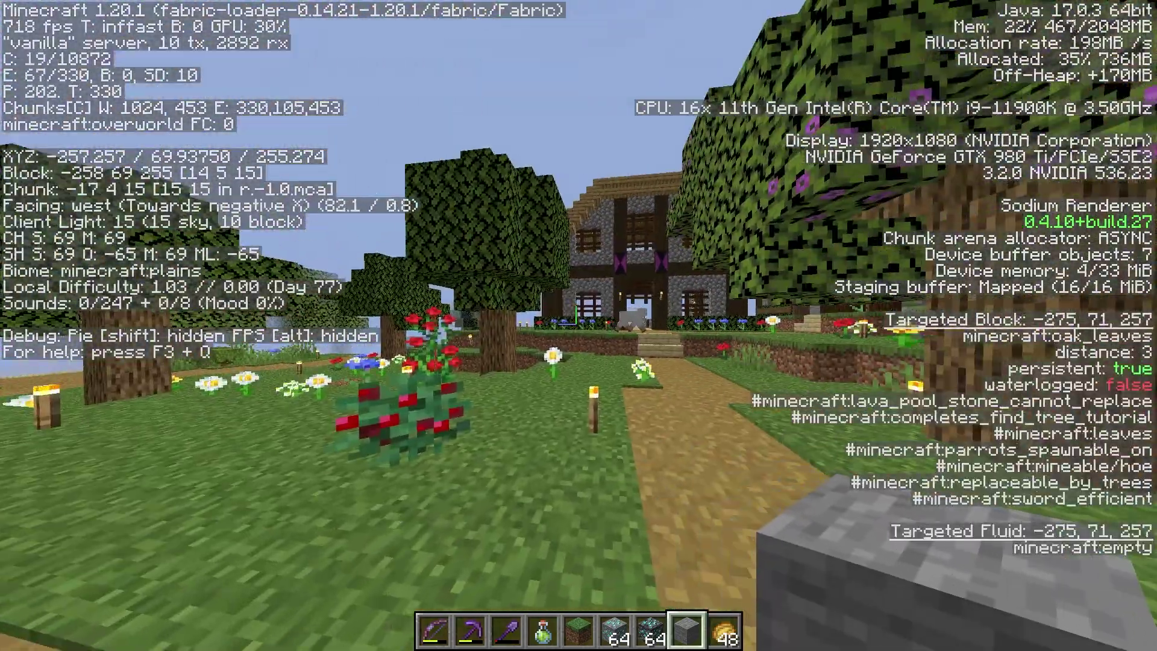
Walk back north along the village path and look around to check the frame rate at the reduced render distance.
key("w")
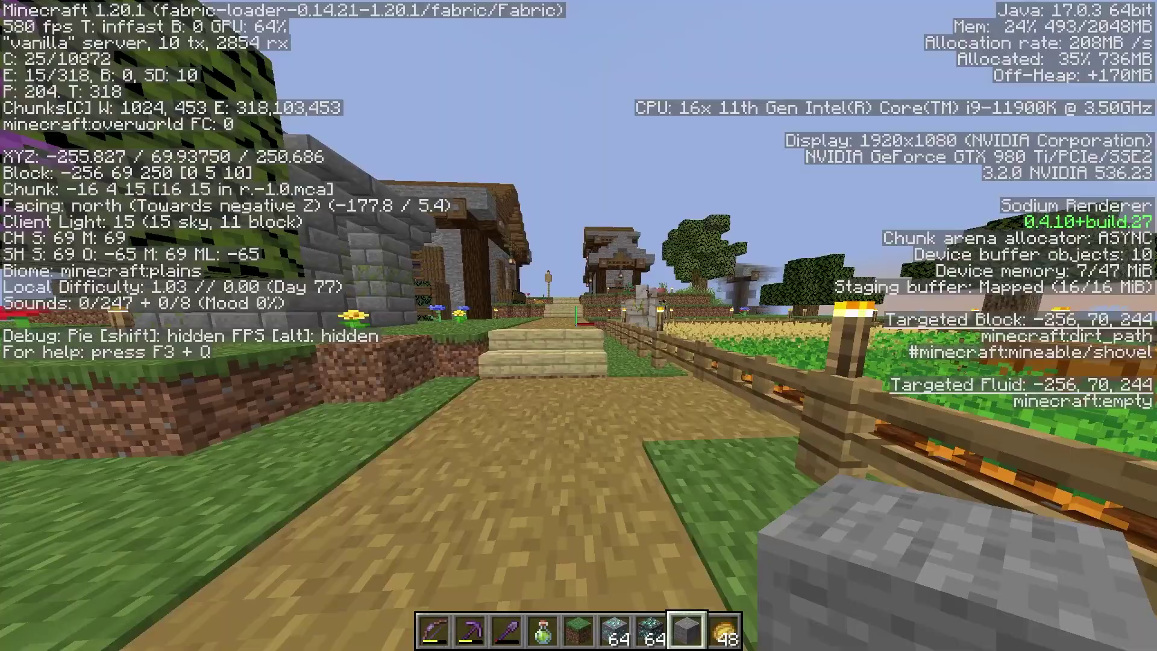
key("w")
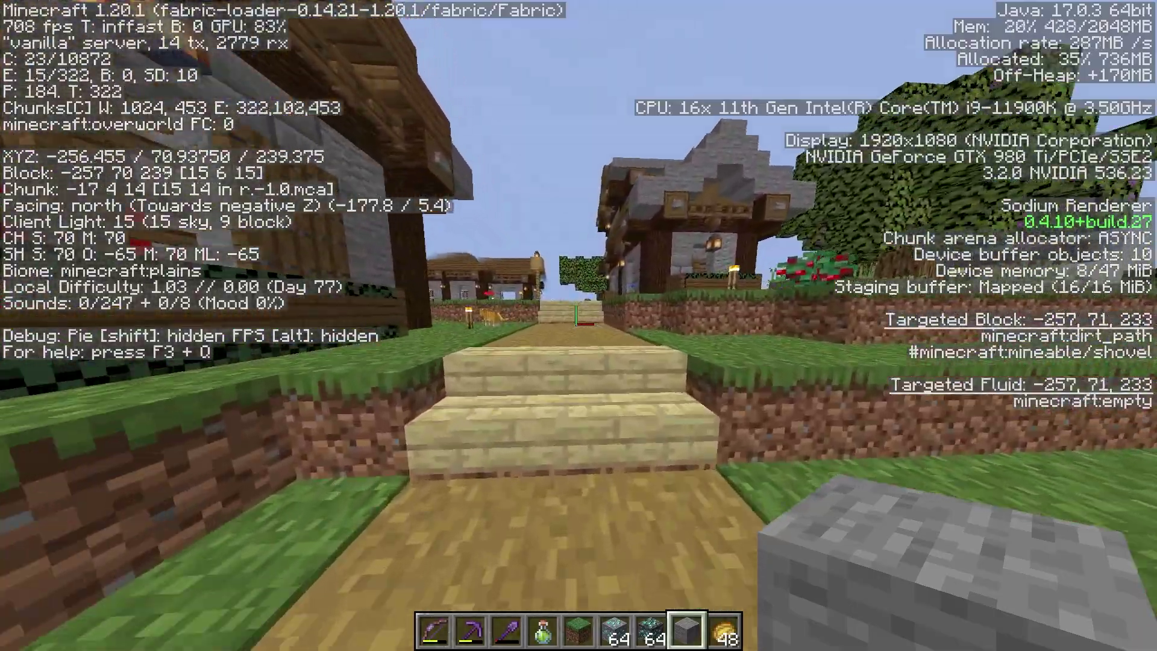
key("w")
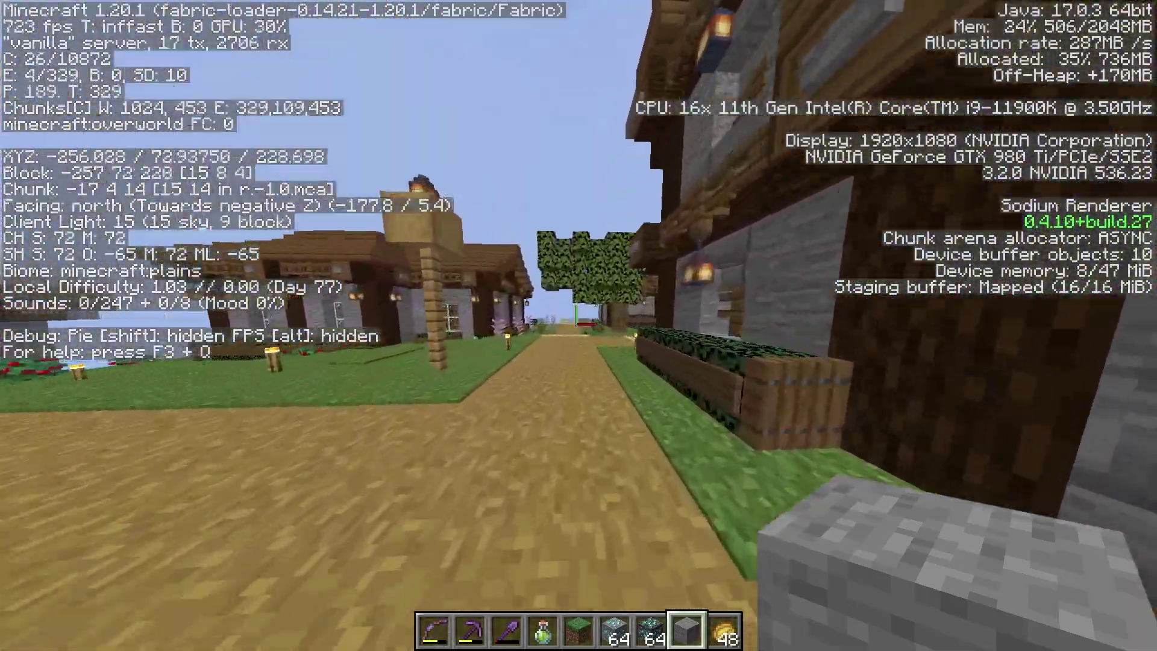
key("w")
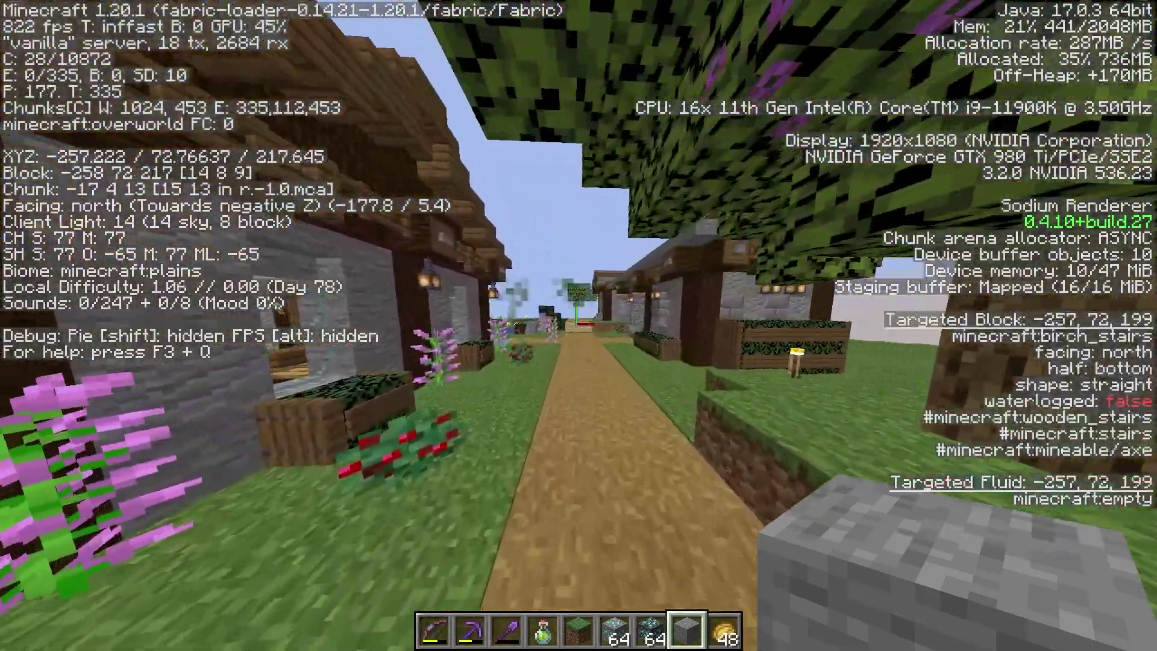
key("w")
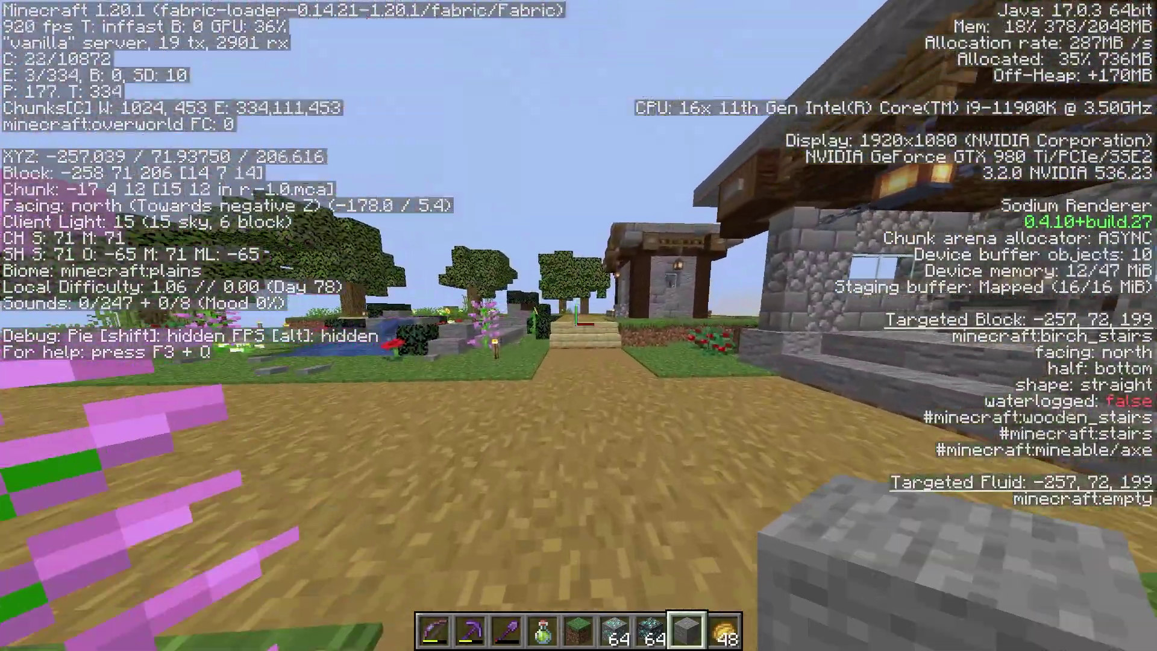
key("w")
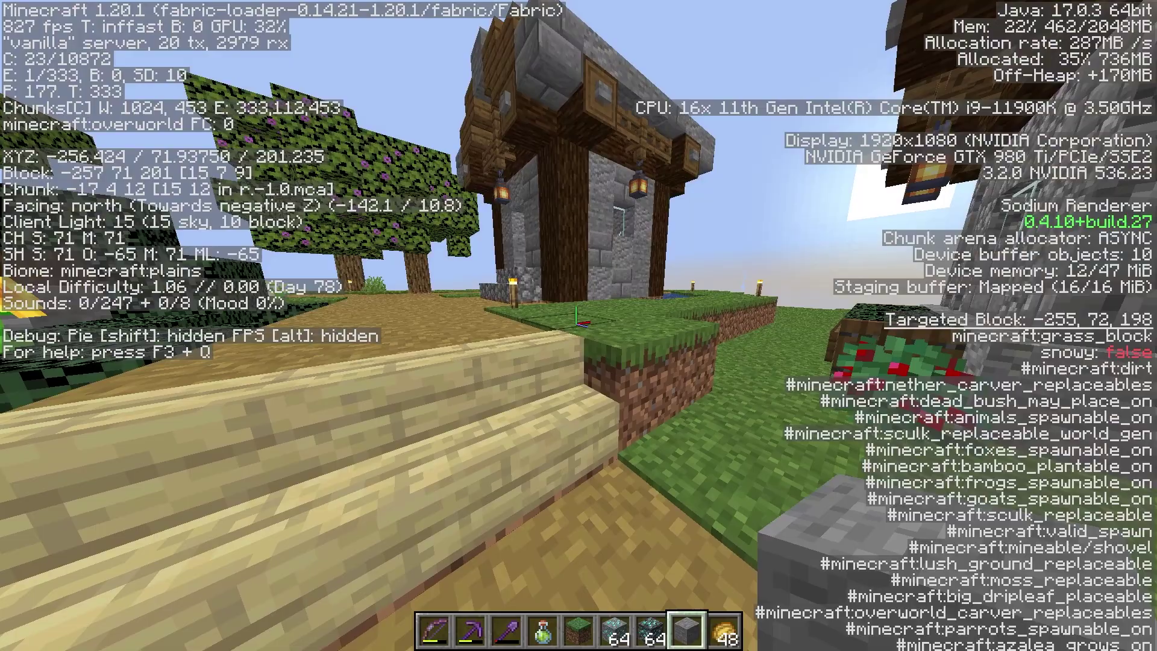
key("w")
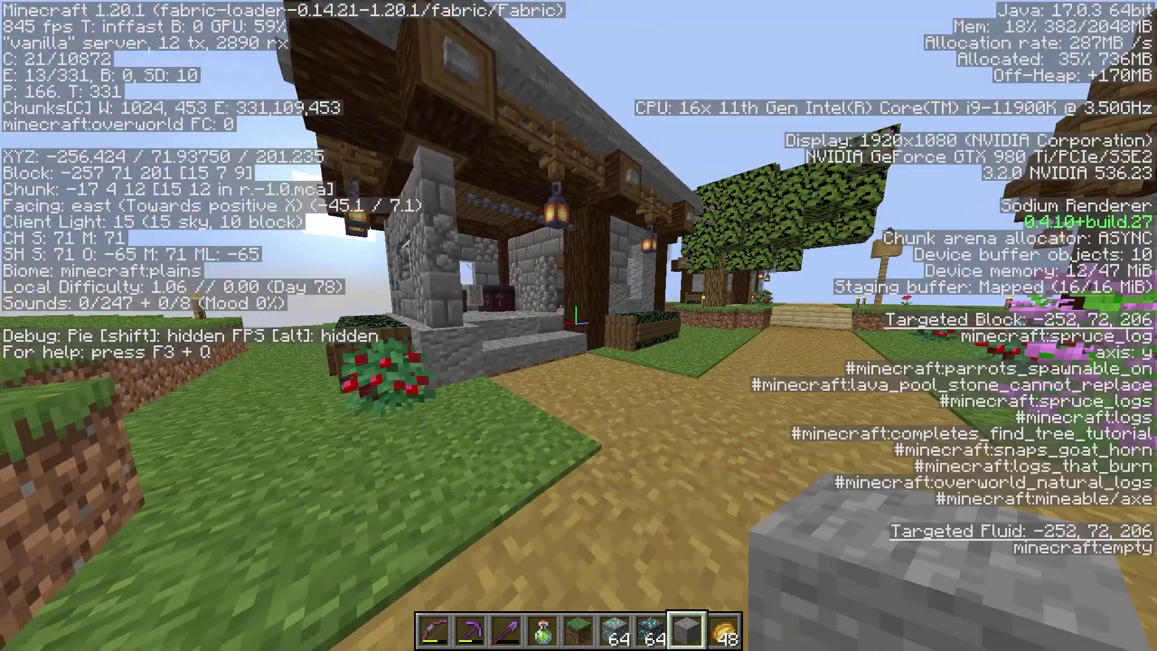
key("w")
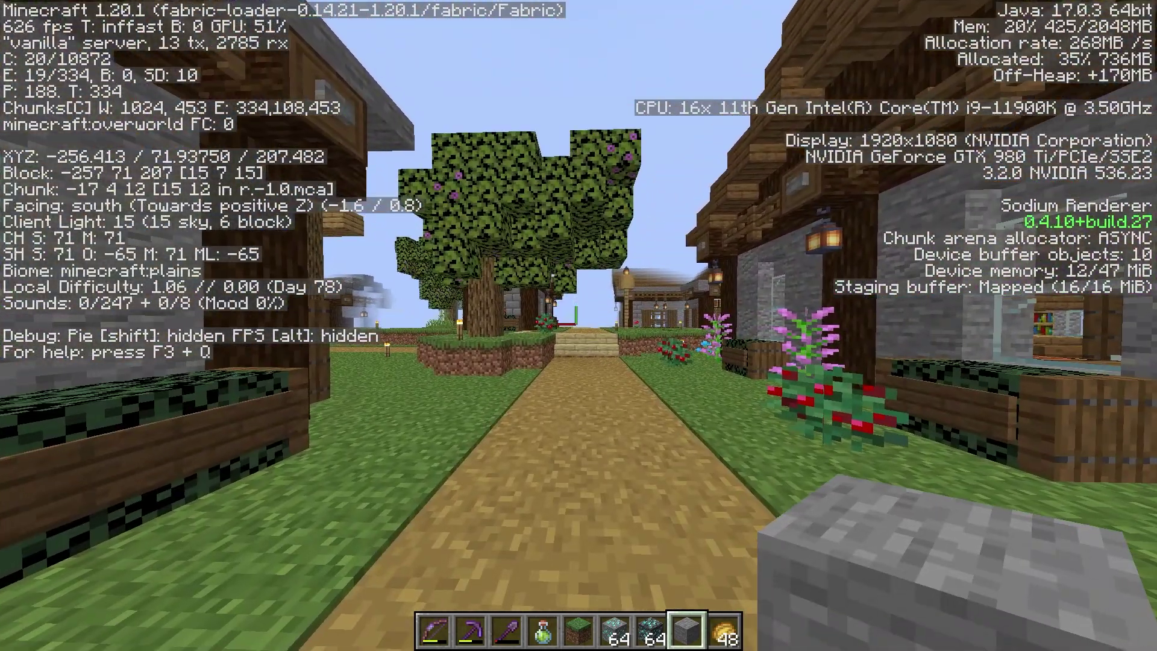
Set the render distance to 20 chunks in the video settings, apply the change and return to the game.
key("Escape")
left_click(528, 320)
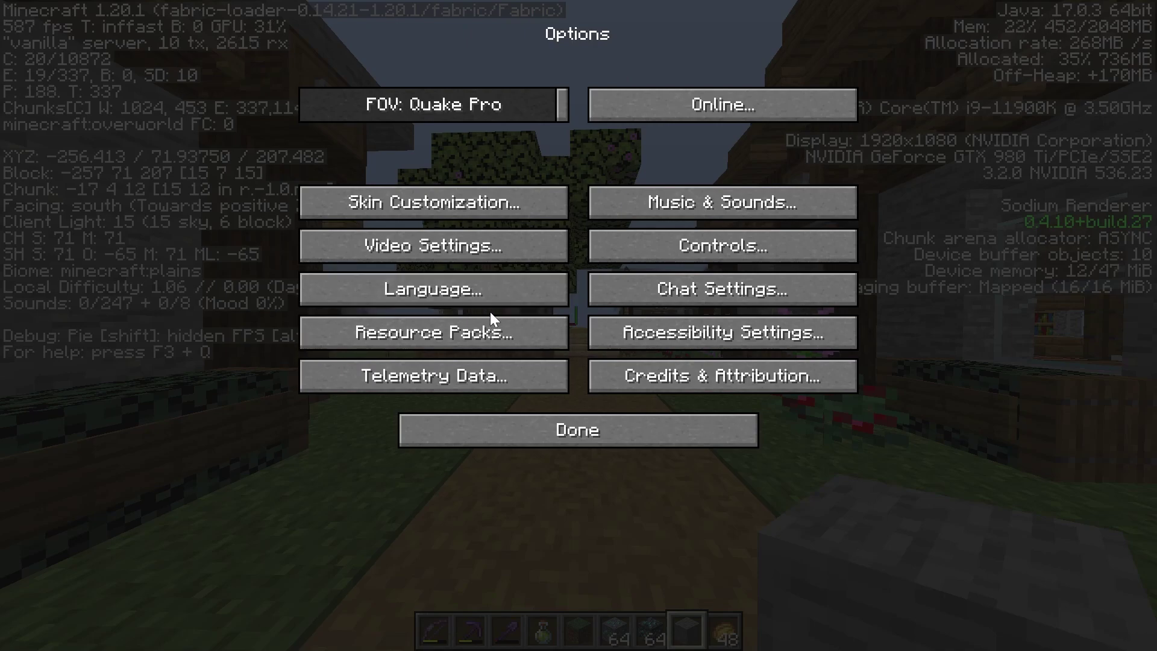
left_click(504, 255)
mouse_move(281, 77)
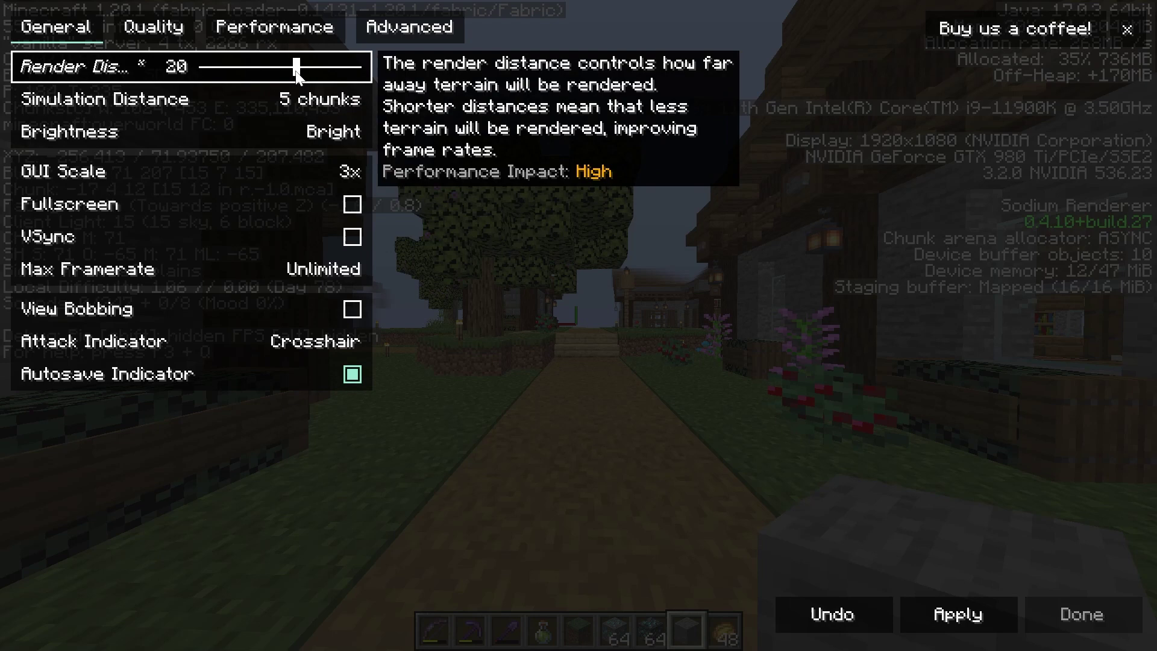
left_click(930, 612)
key("Escape")
key("Escape")
key("Escape")
key("e")
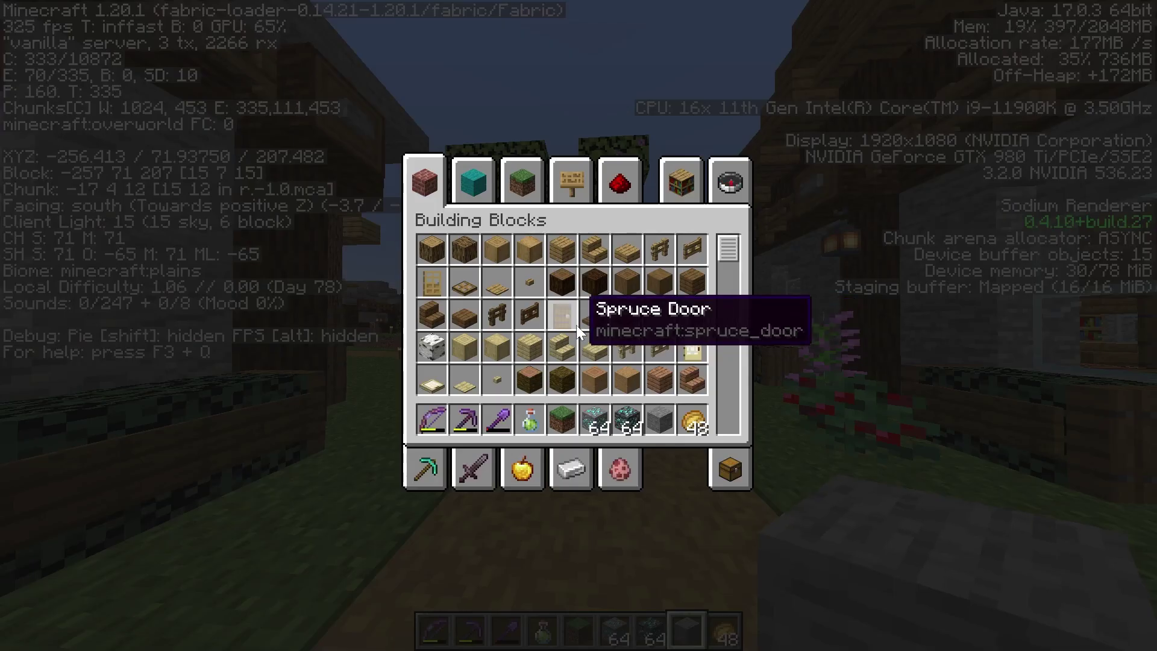
key("e")
Walk south along the village path and past the fenced crop field to check the frame rate at the new render distance.
key("w")
key("w")
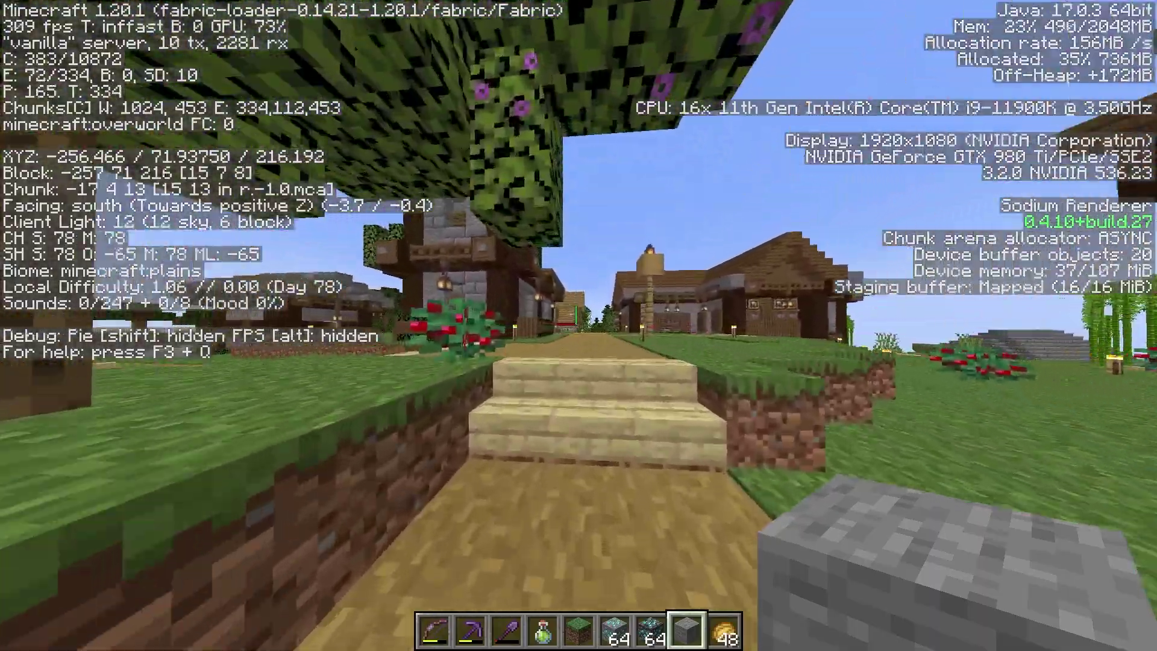
key("w")
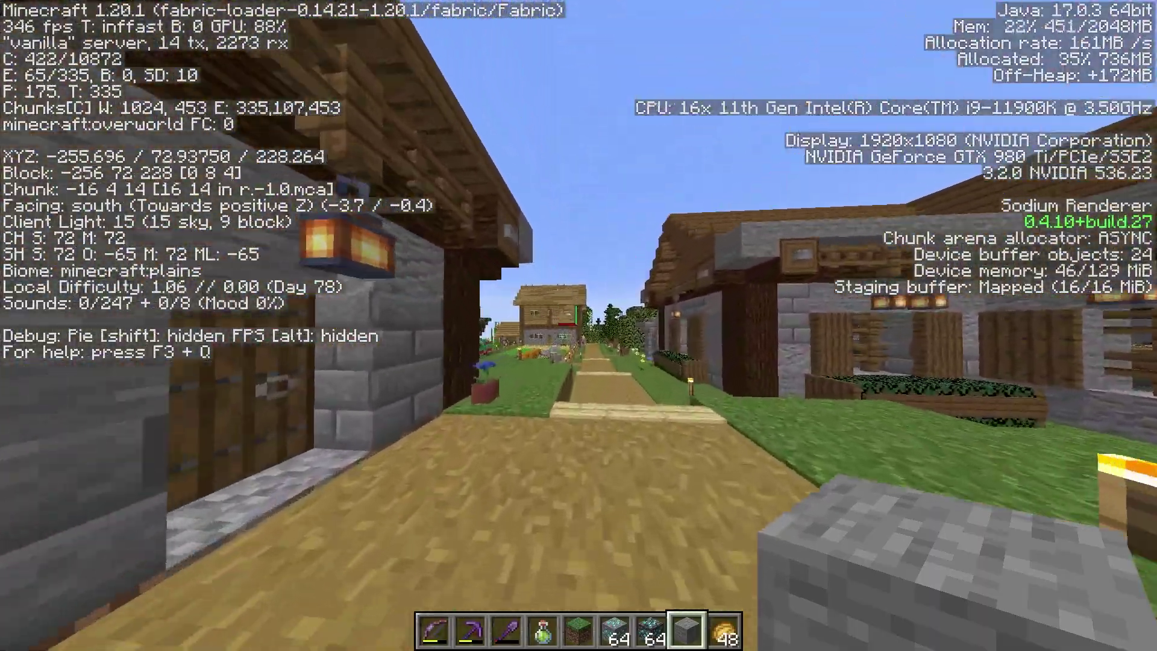
key("w")
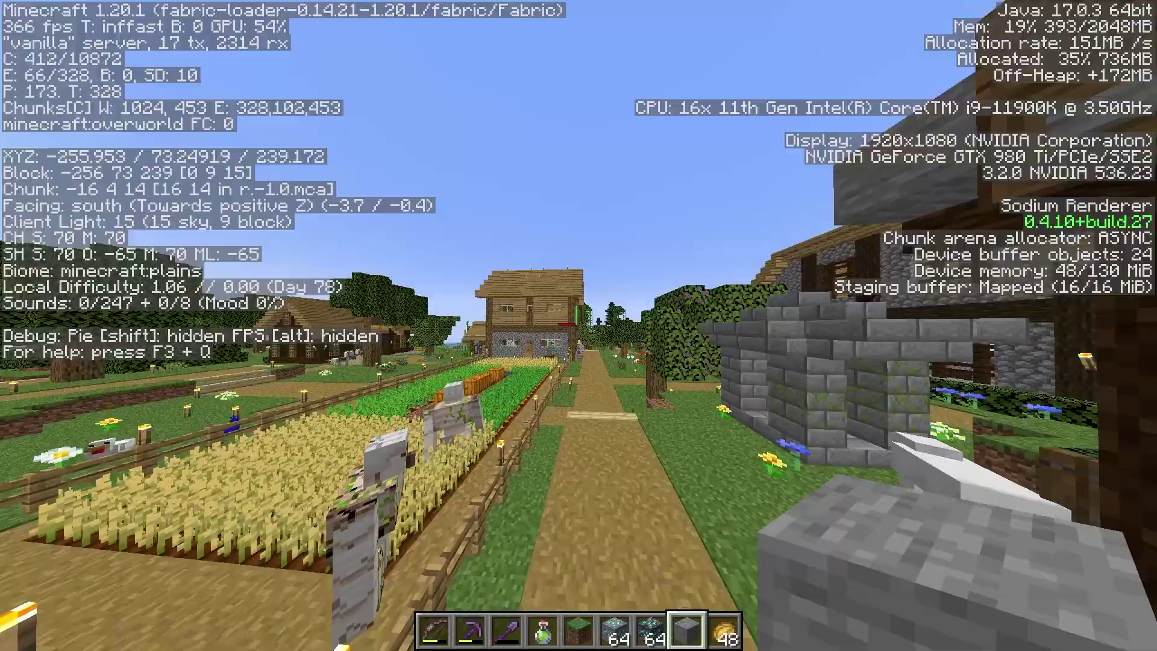
key("w")
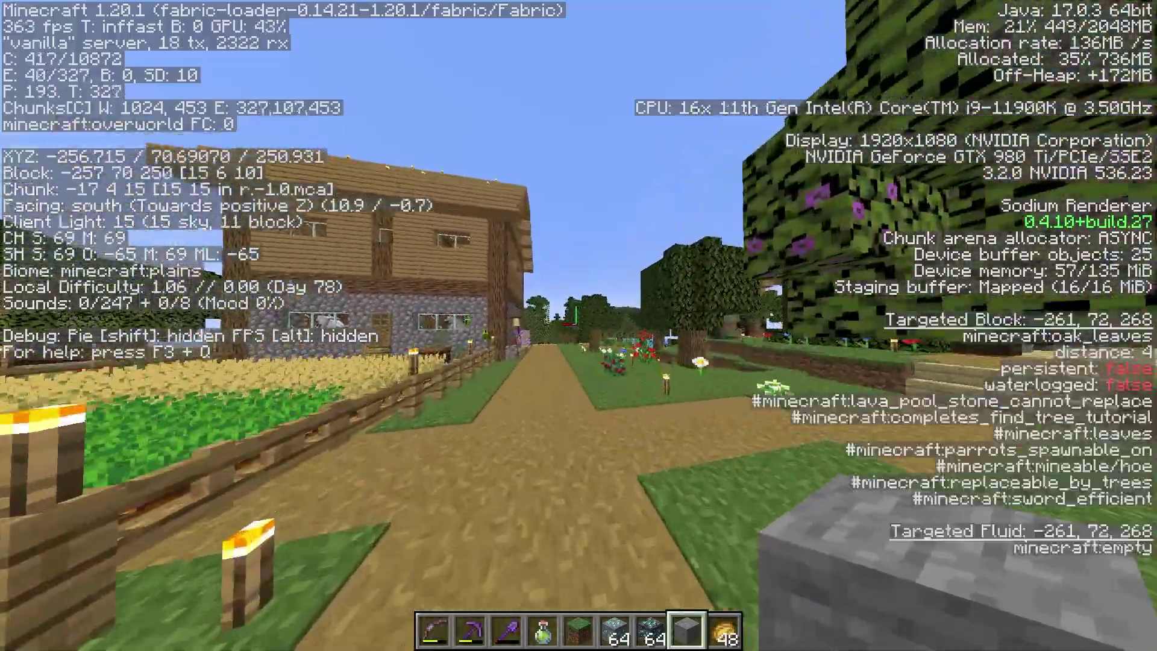
key("w")
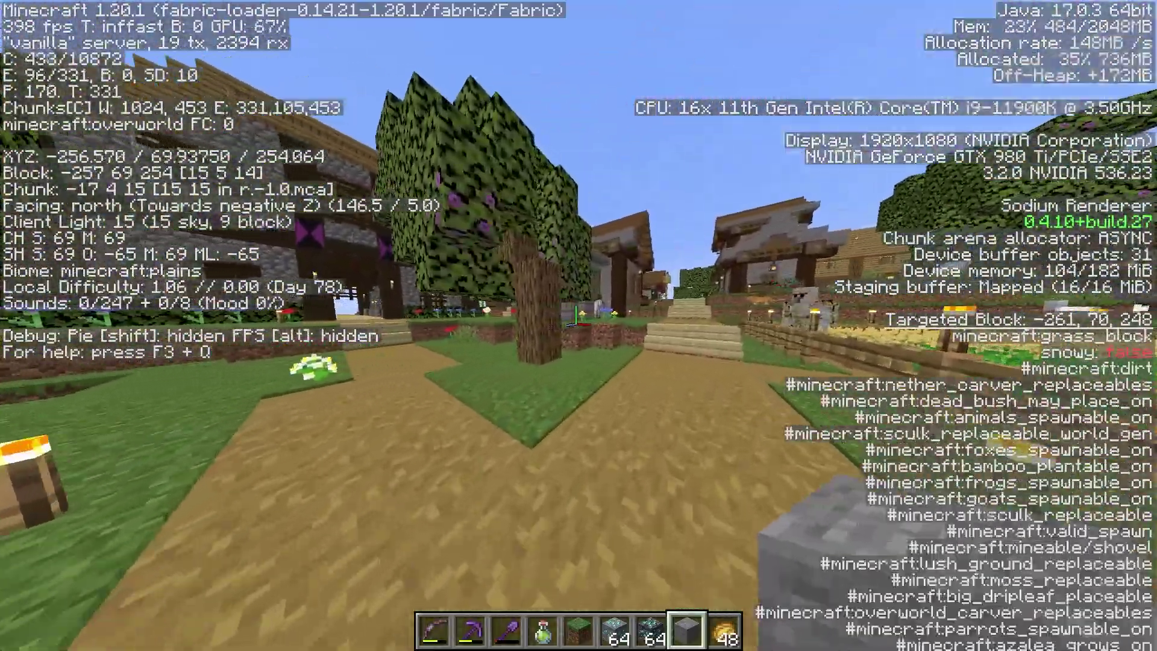
Walk north between the houses, west to the coast and south beside the bamboo while watching the frame rate.
key("w")
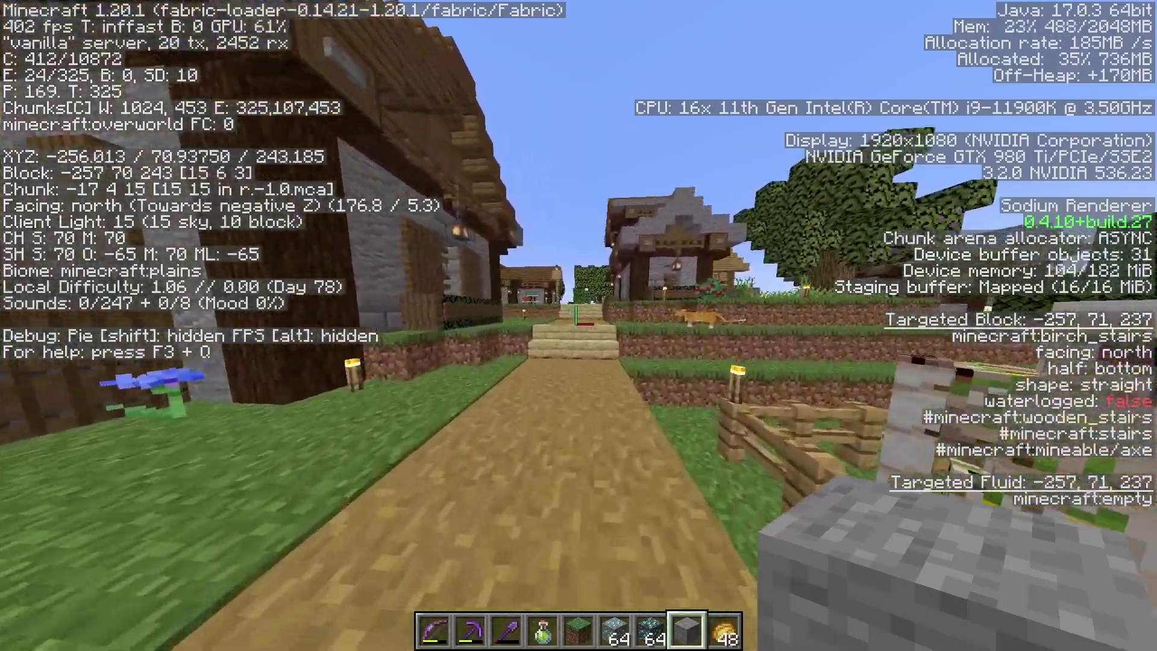
key("w")
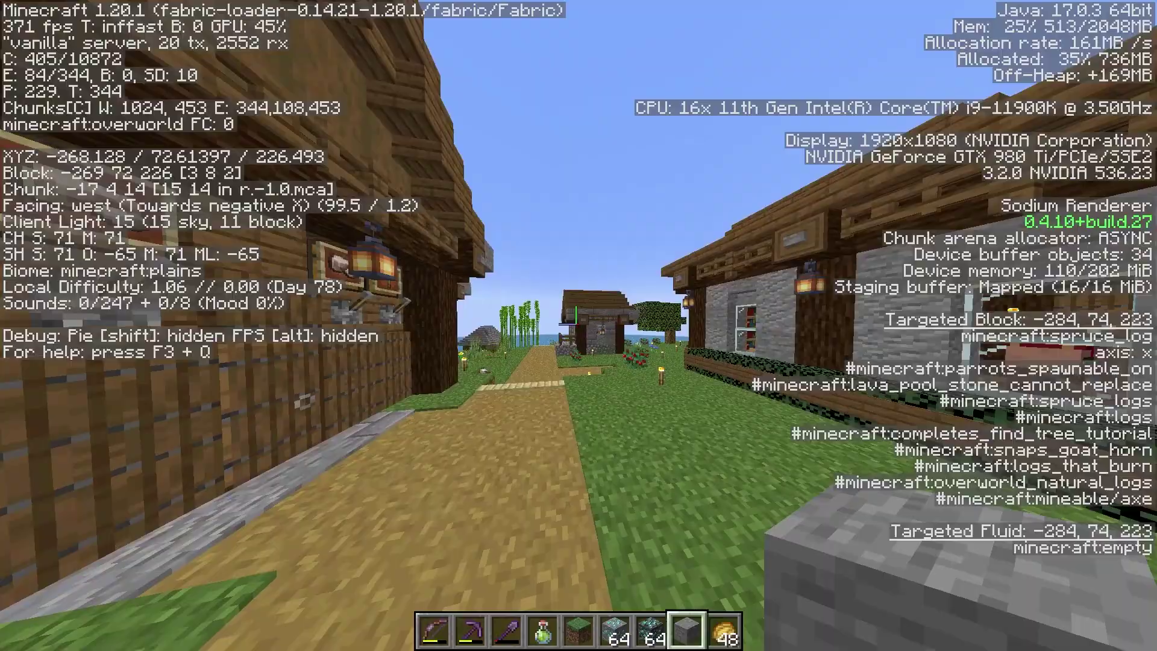
key("w")
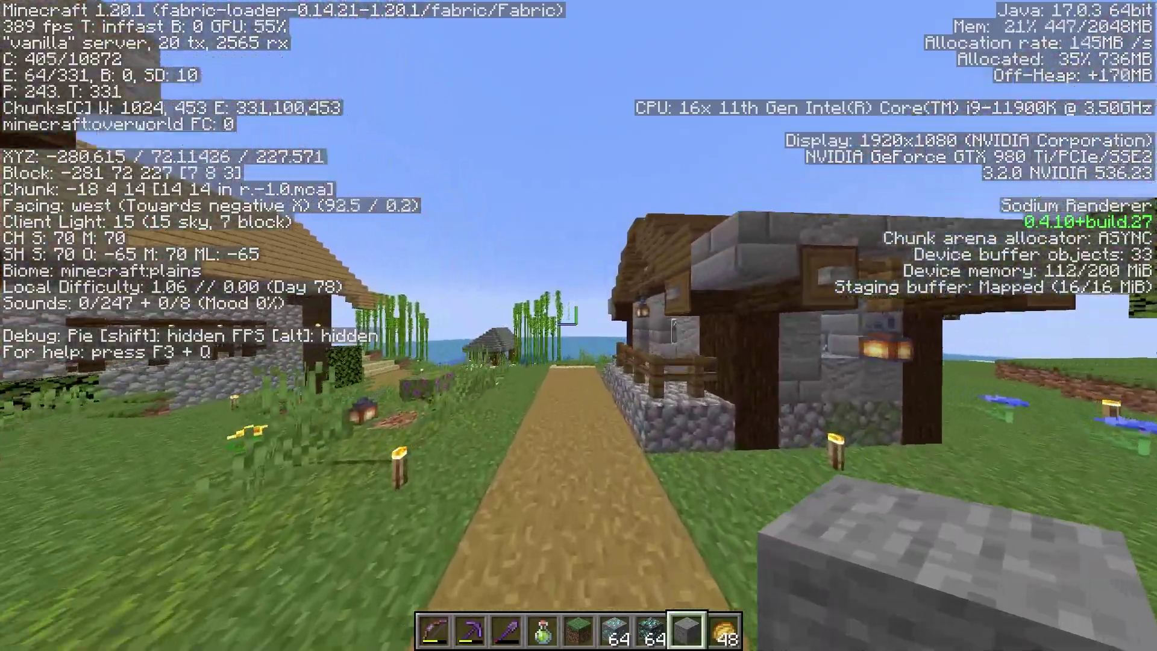
key("w")
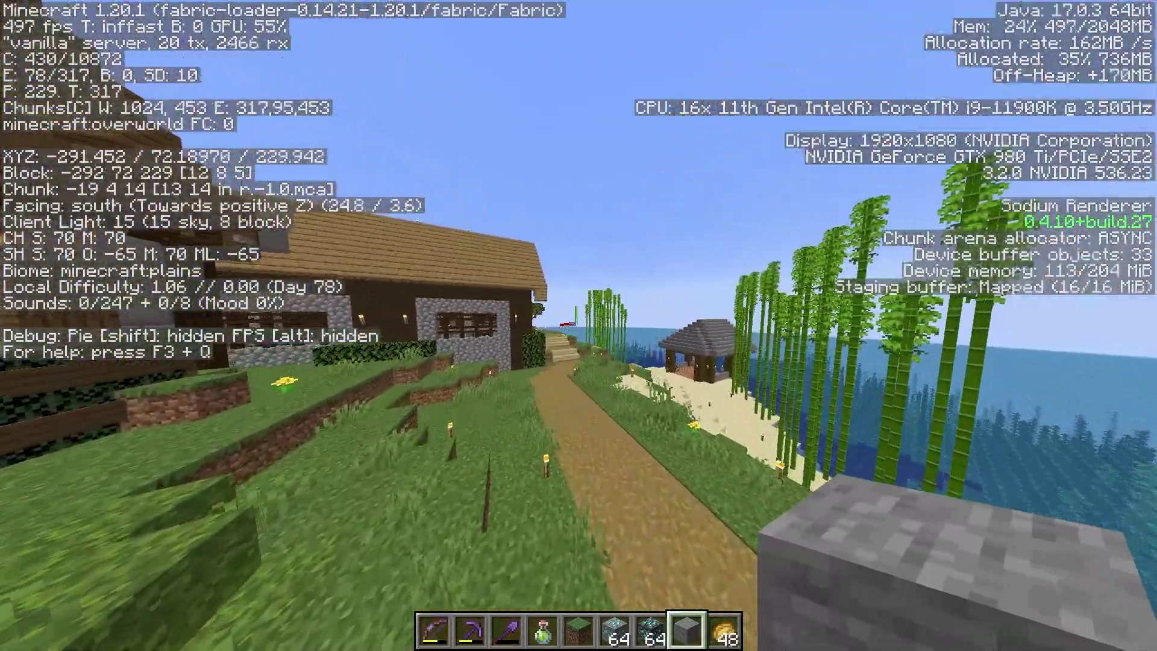
key("w")
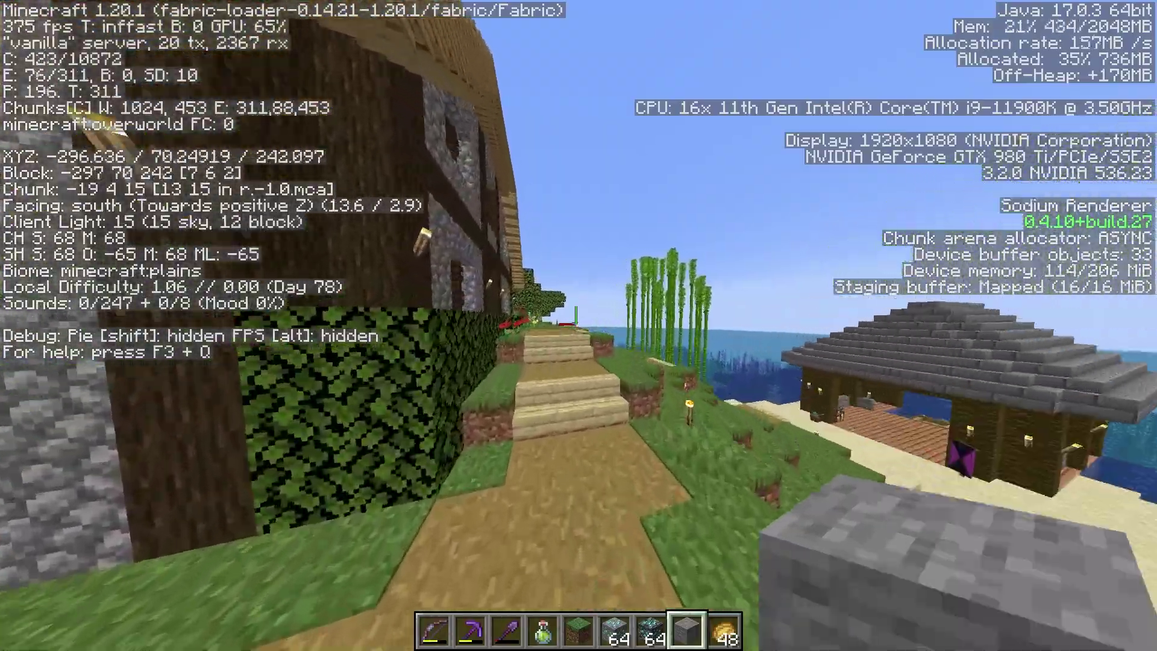
Follow the main village path north, turn east and loop back south between the houses to examine how the frame rate changes.
key("w")
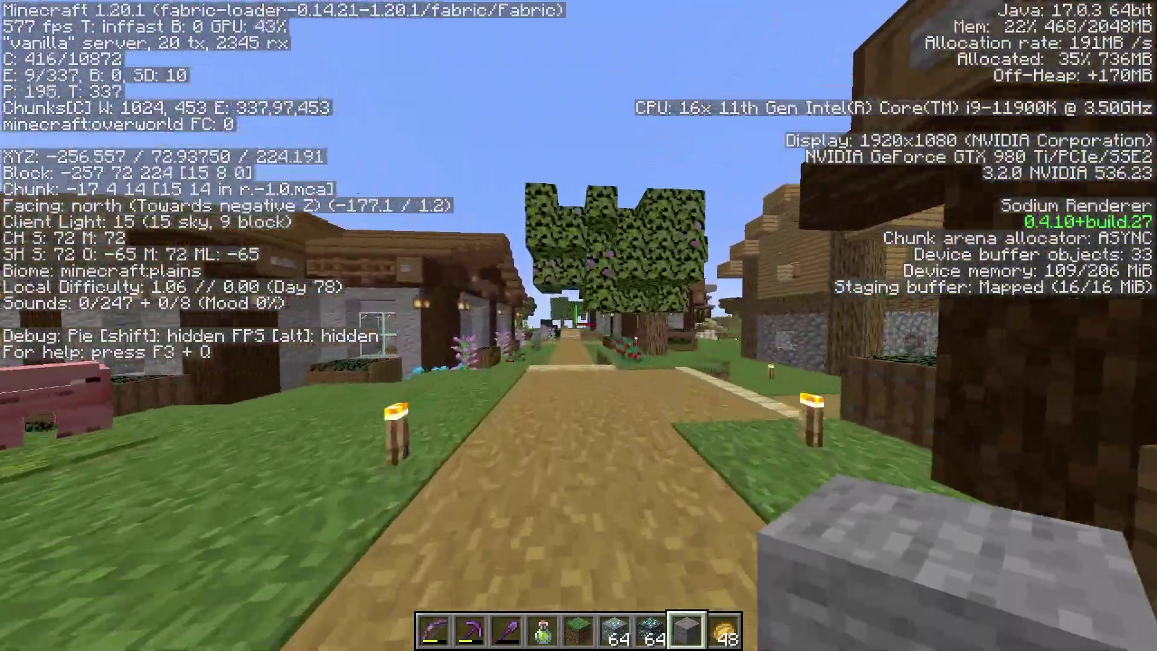
key("w")
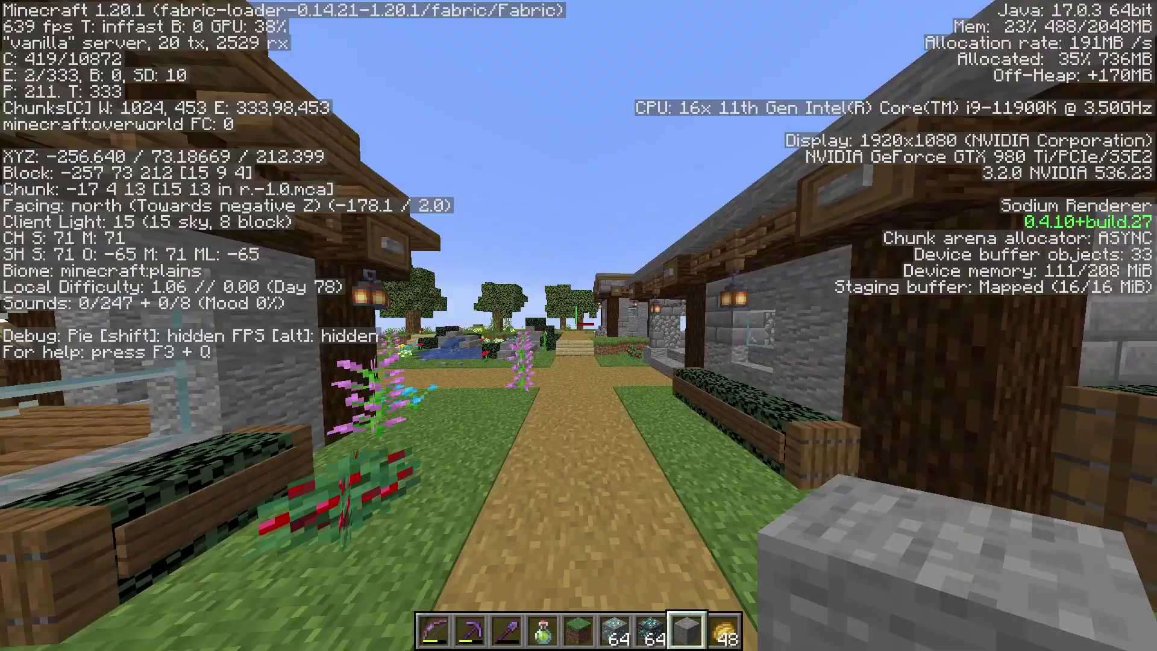
key("w")
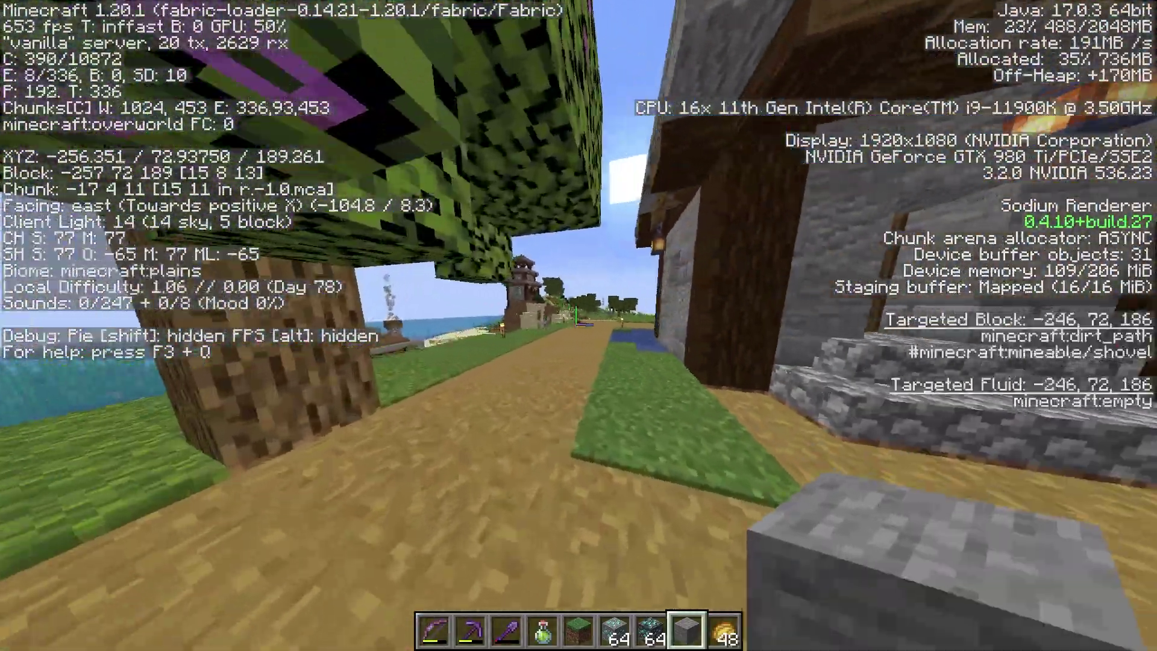
key("w")
key("w")
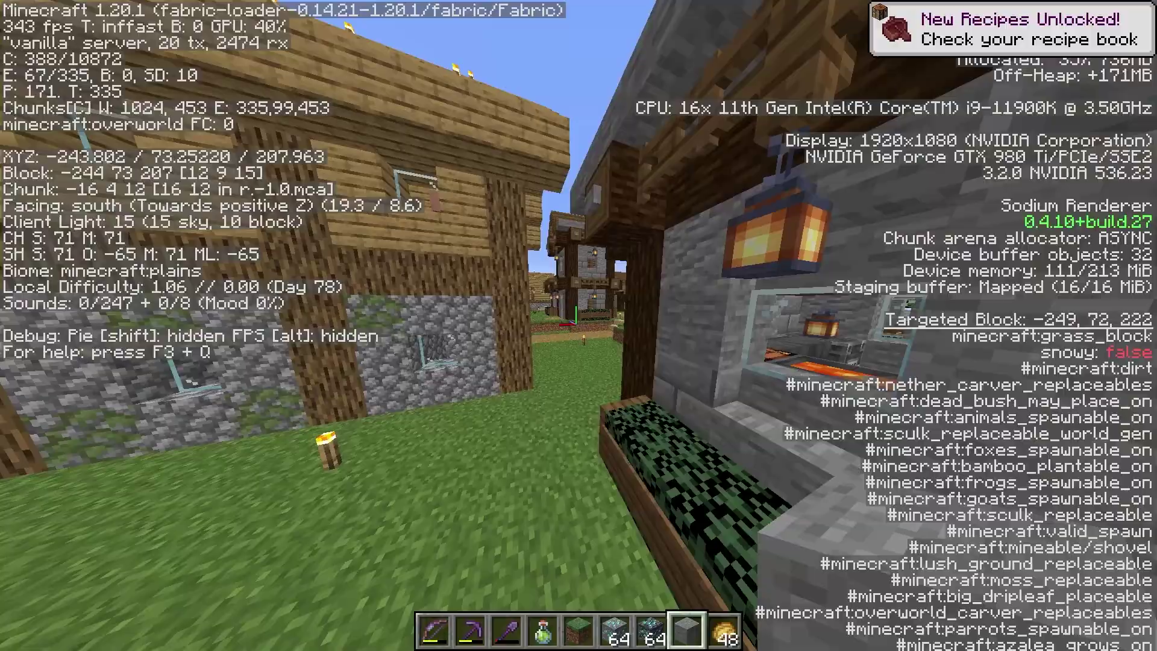
key("w")
key("w")
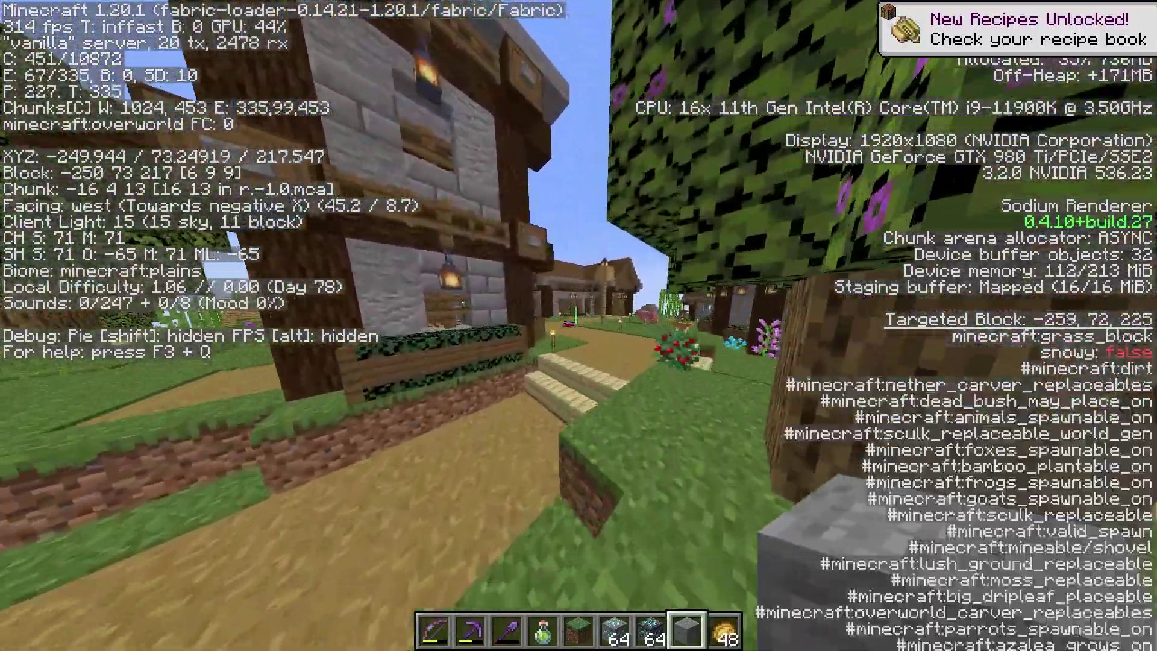